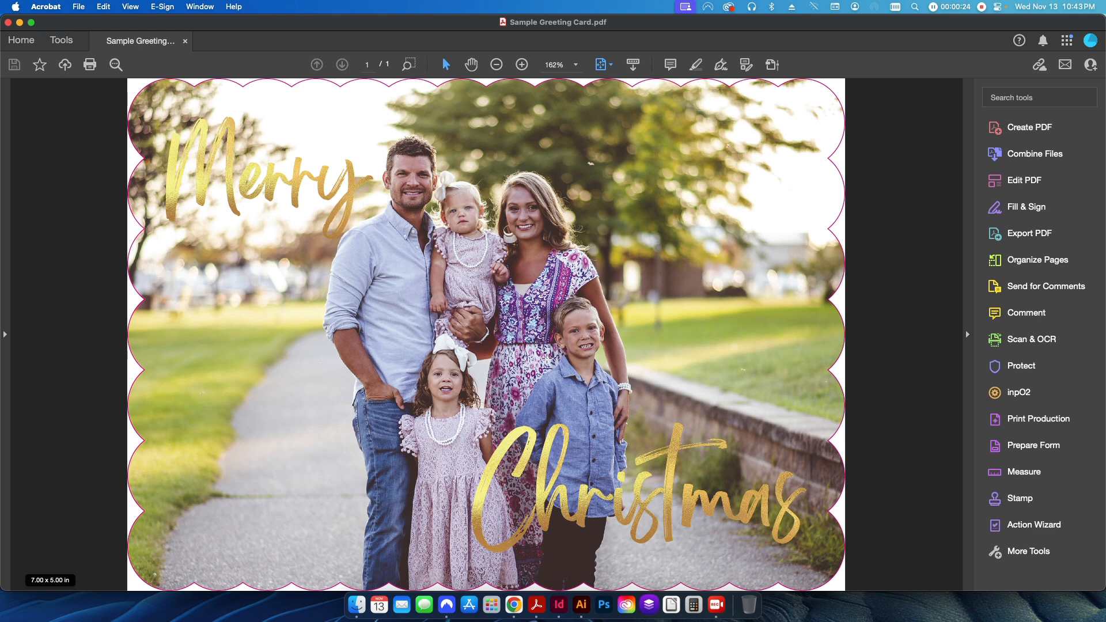
- Close the sample PDF and preview the joyful family photo and Silver Foil Pattern.jpg from the Links folder, closing each preview
key("super+w")
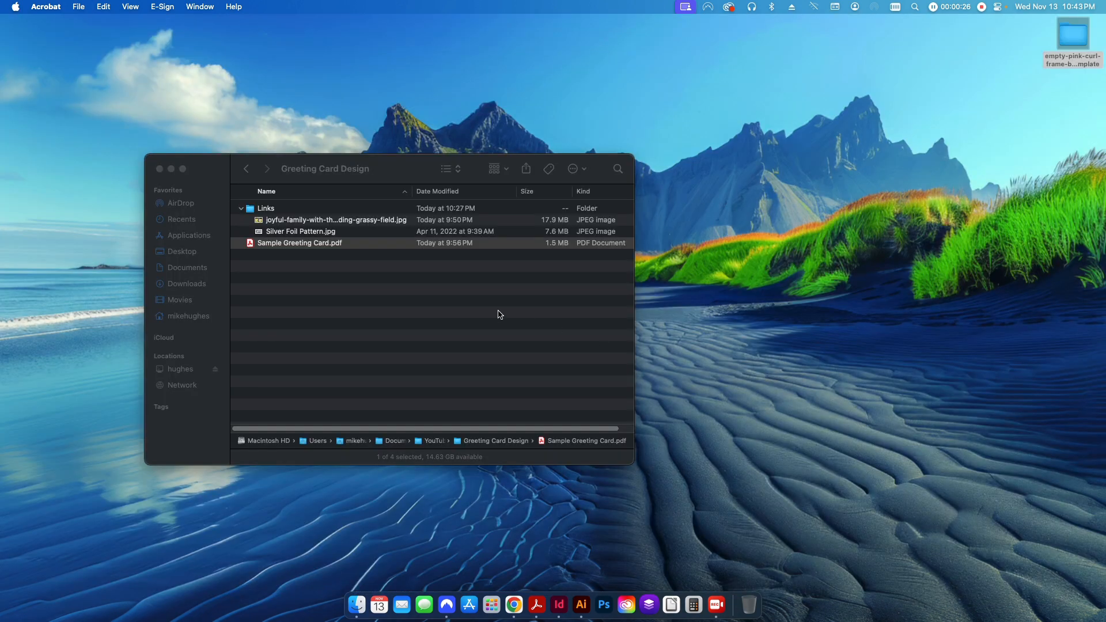
left_click(385, 302)
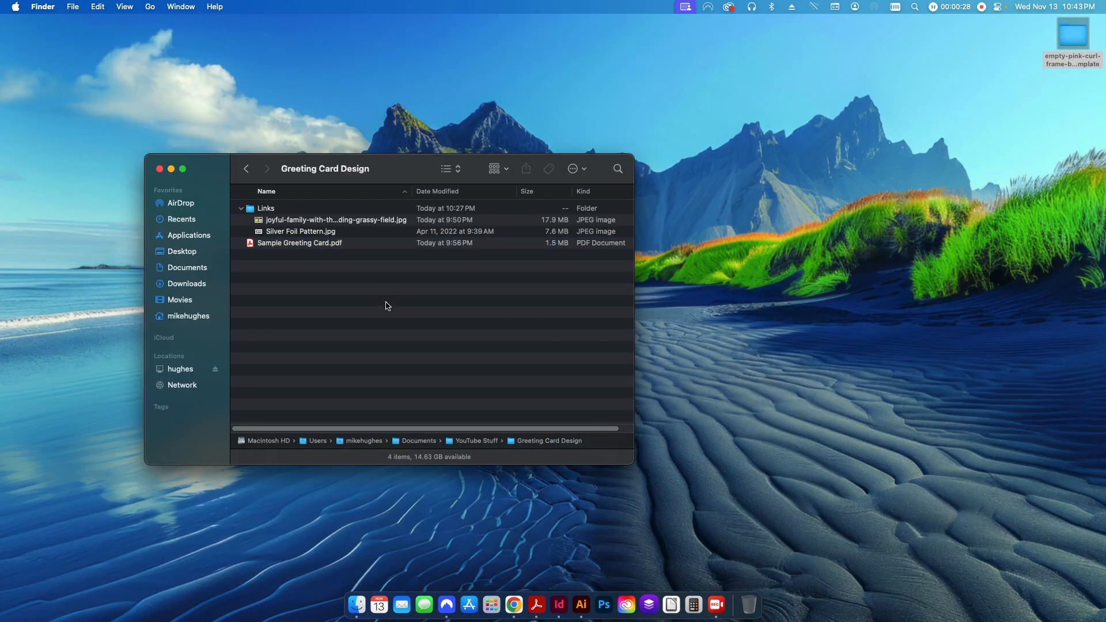
double_click(311, 220)
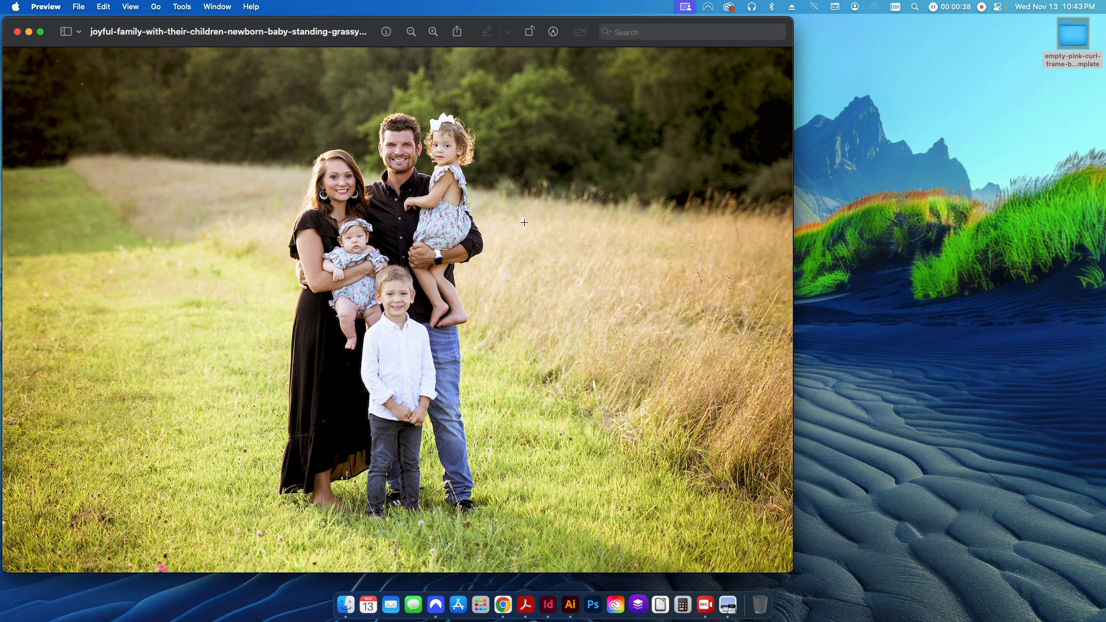
key("super+q")
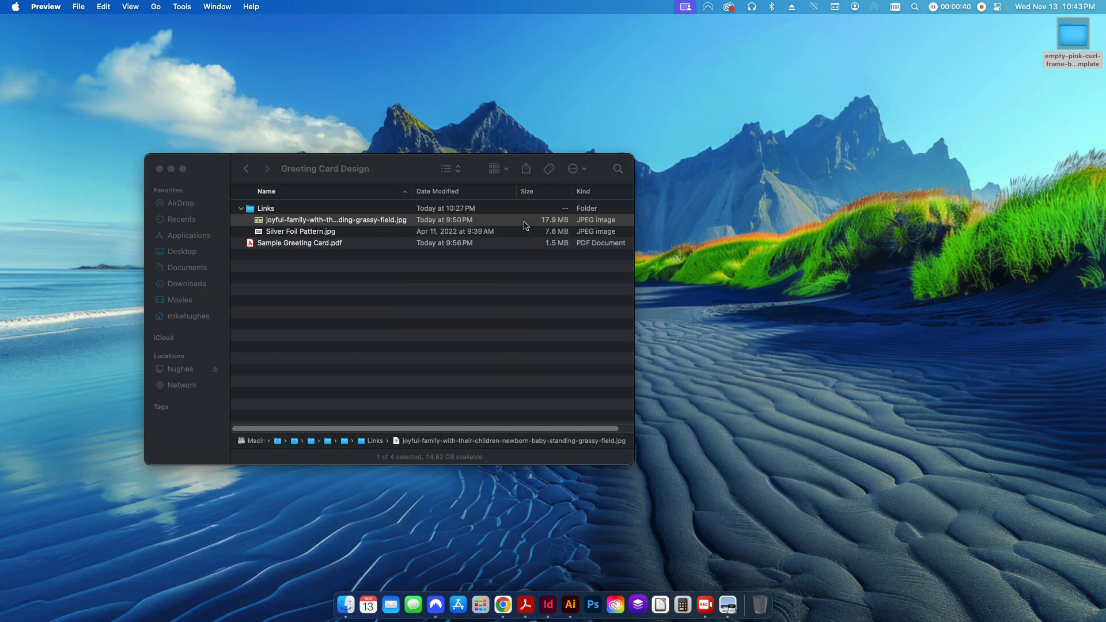
left_click(303, 264)
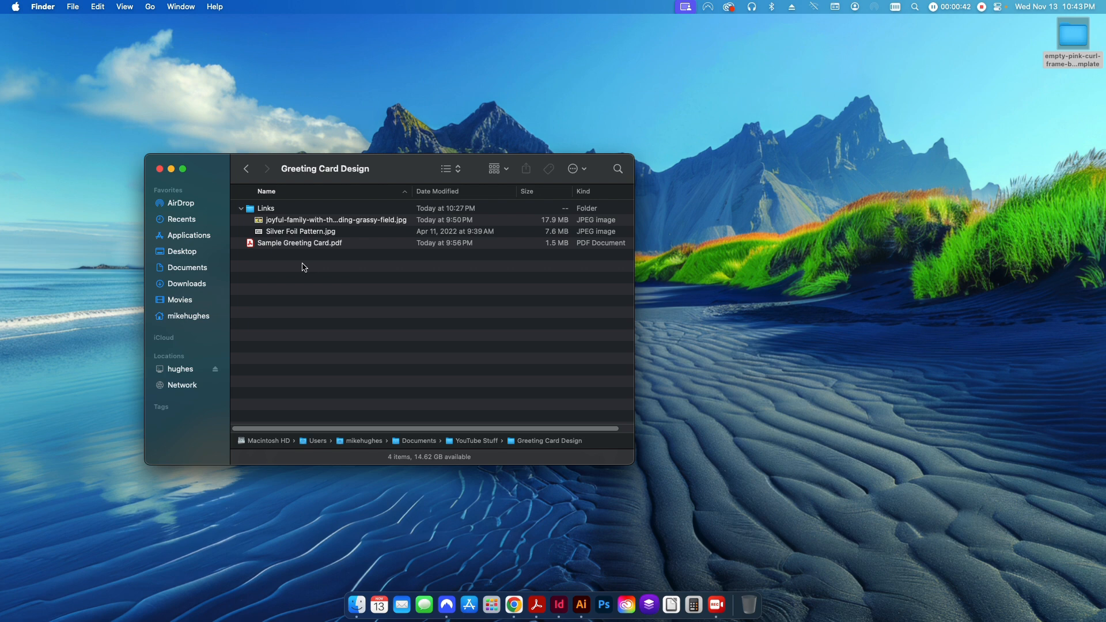
double_click(304, 234)
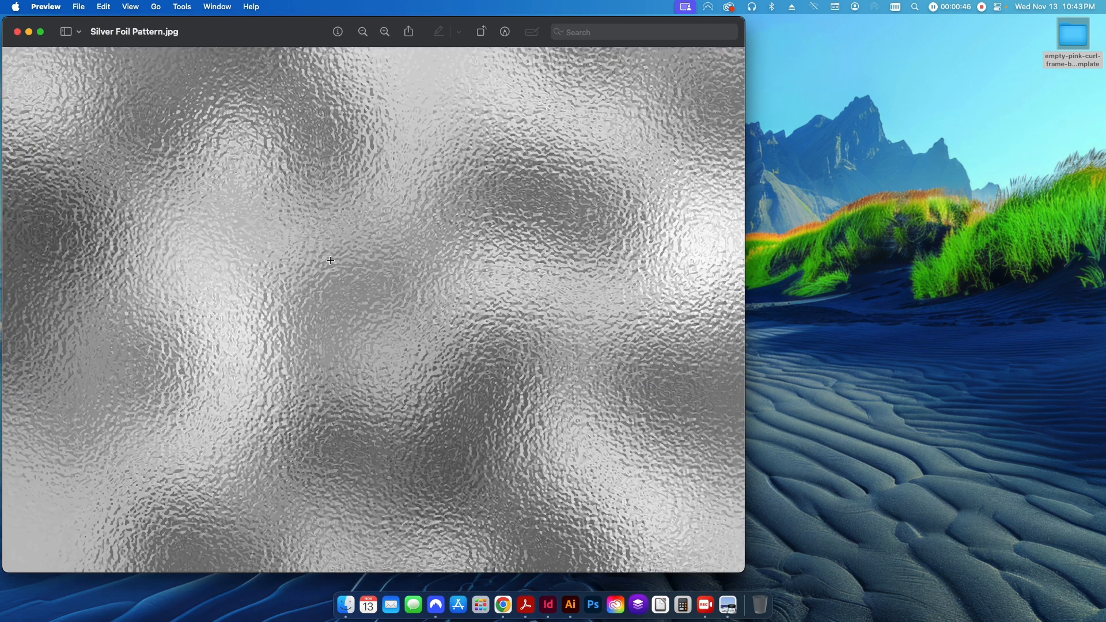
key("super+q")
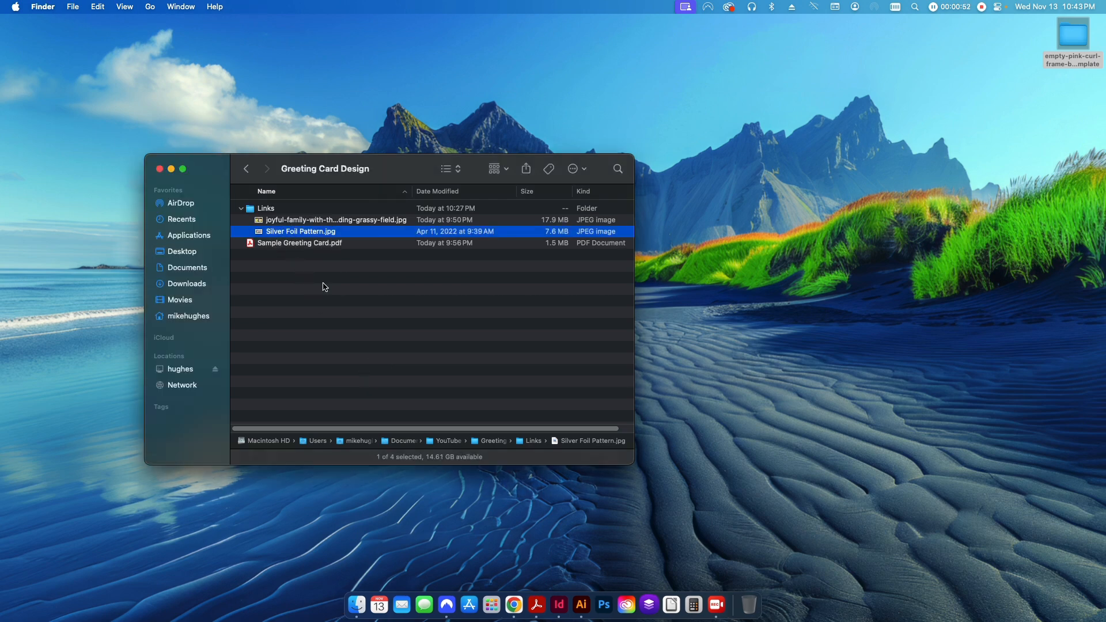
- Open Sample Greeting Card.pdf to examine the finished Merry Christmas card design, and close it again
double_click(296, 243)
key("super+w")
key("super+q")
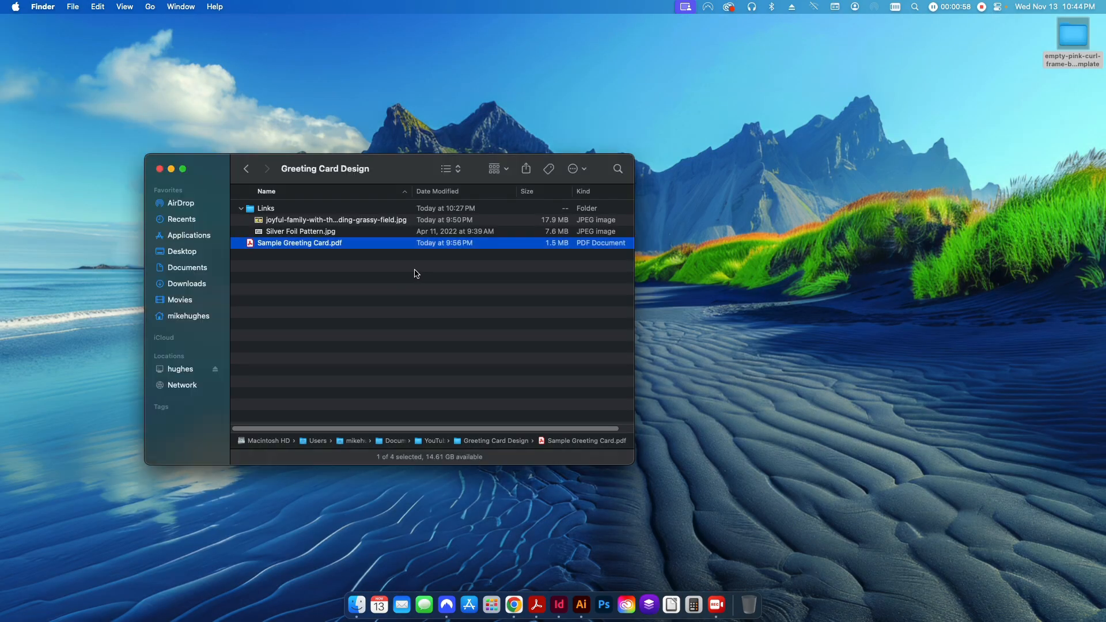
left_click(369, 300)
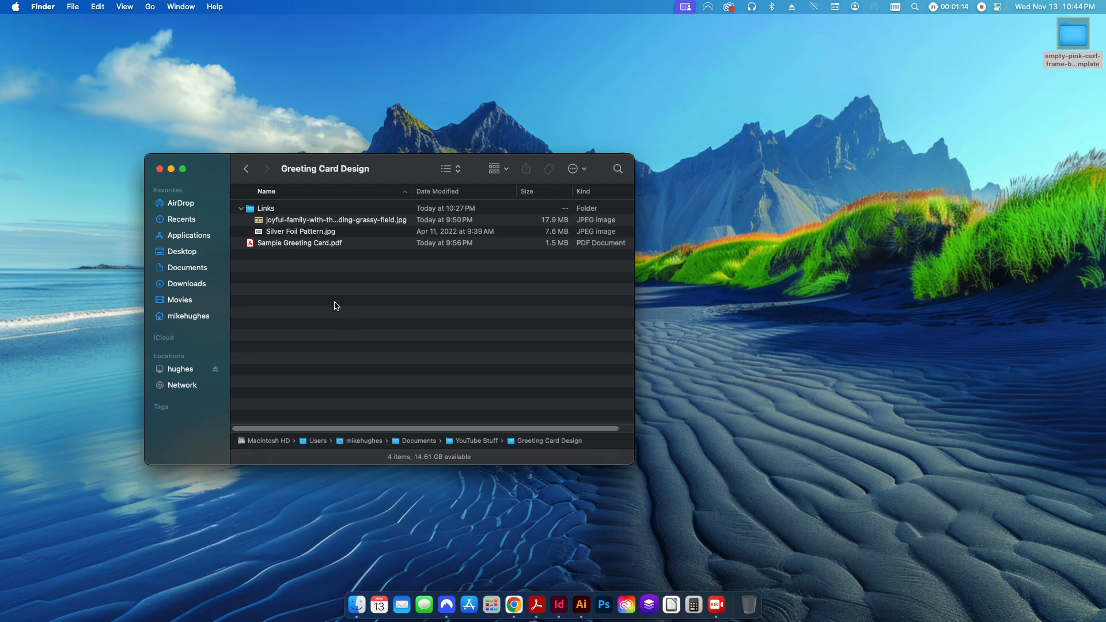
double_click(306, 244)
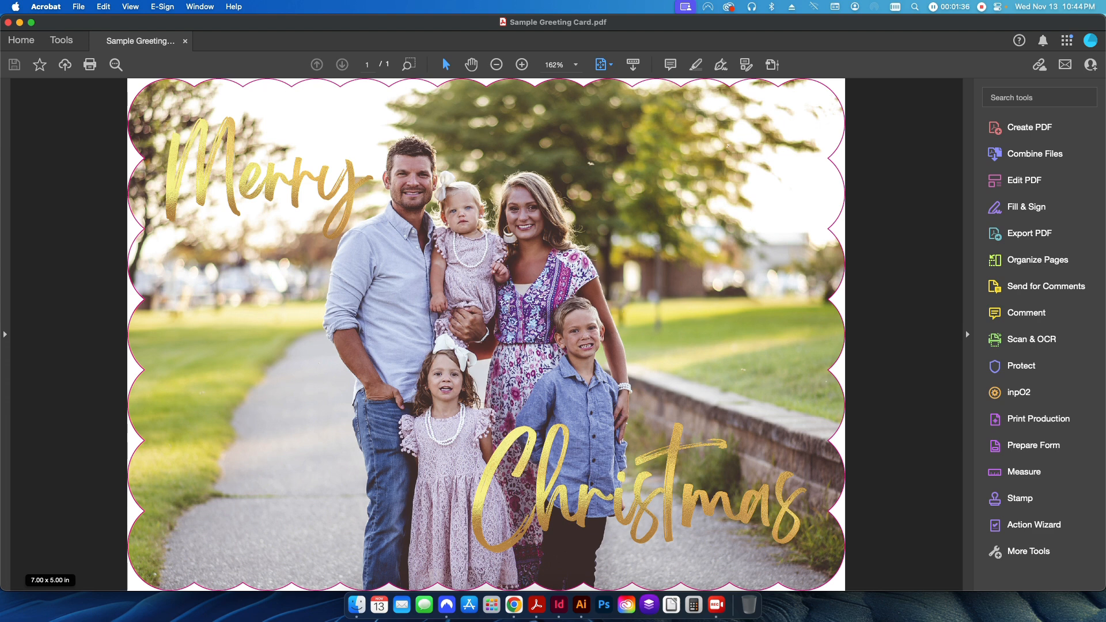
key("super+w")
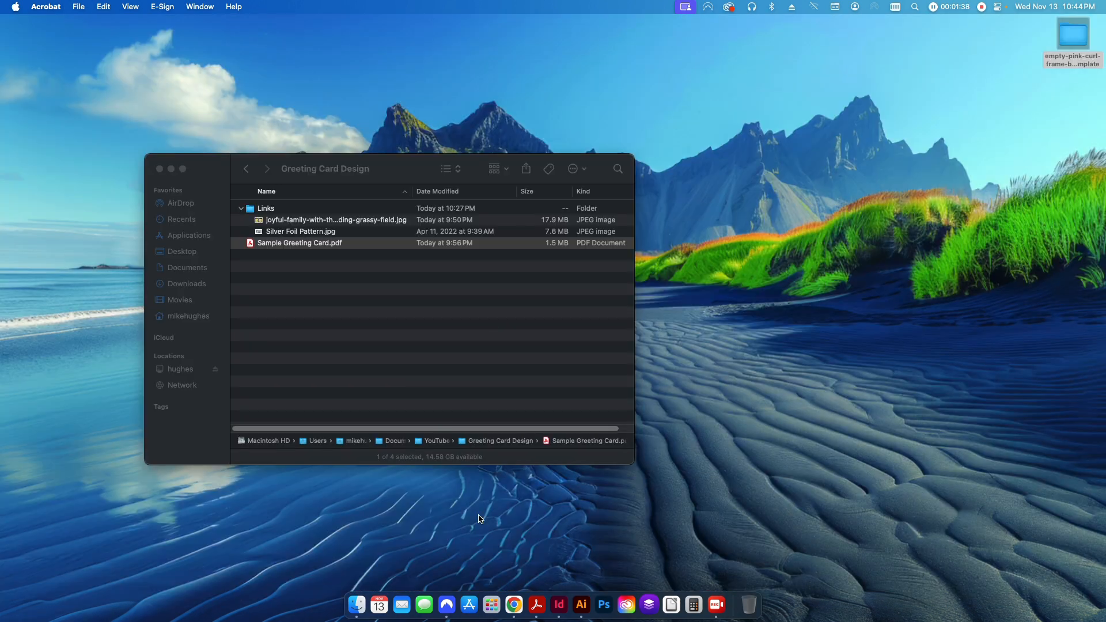
- Switch to Chrome and view the Empty pink curl frame banner template on Freepik, closing the preview and hiding the browser
left_click(520, 612)
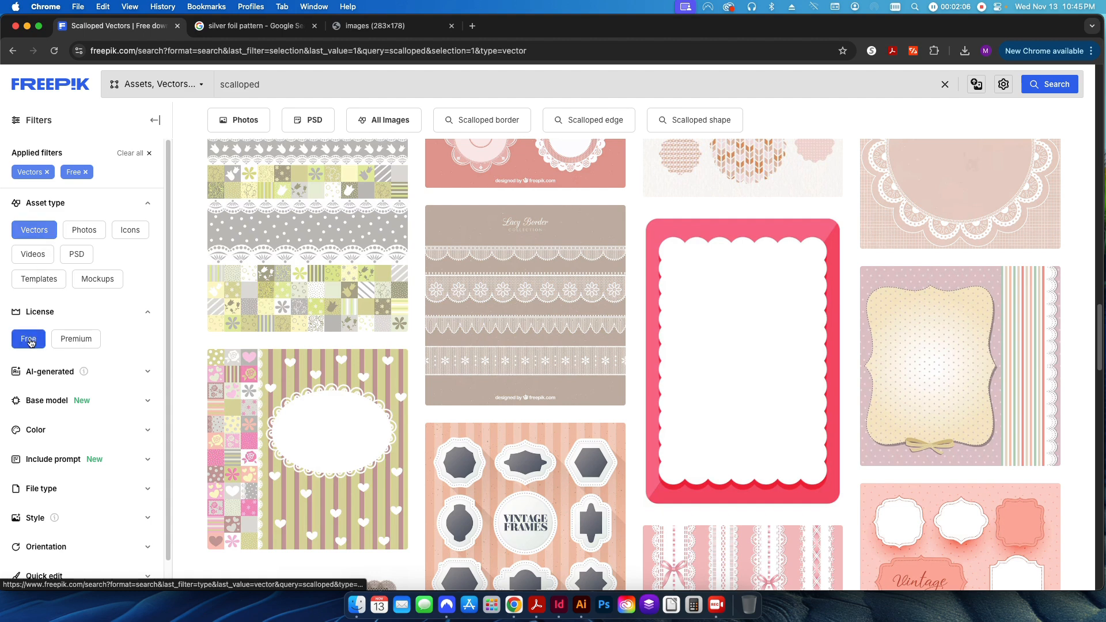
mouse_move(718, 357)
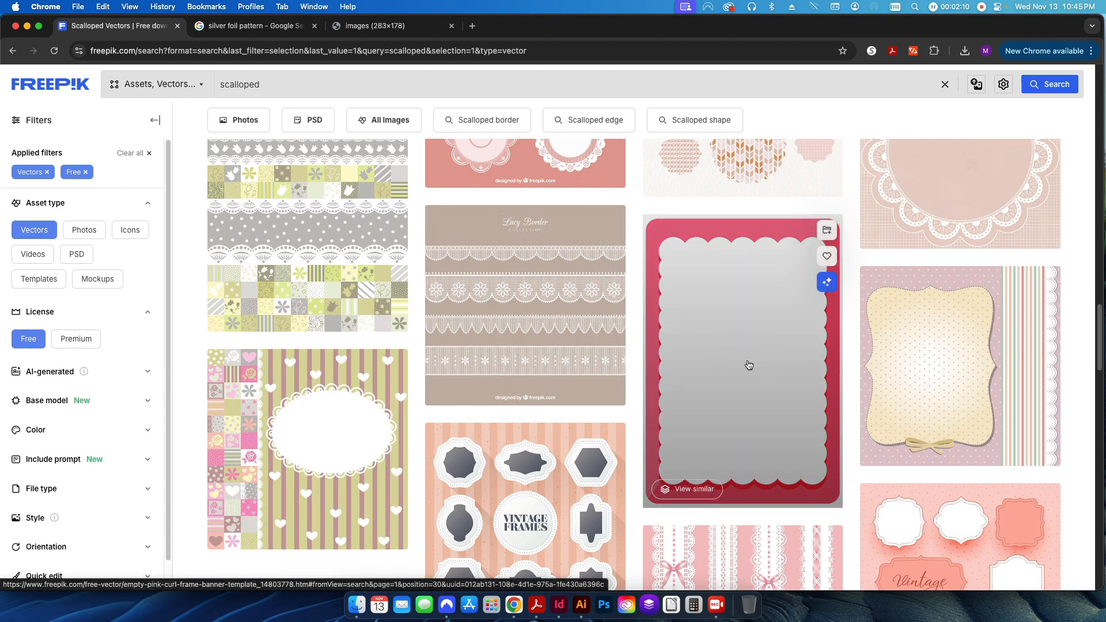
left_click(749, 365)
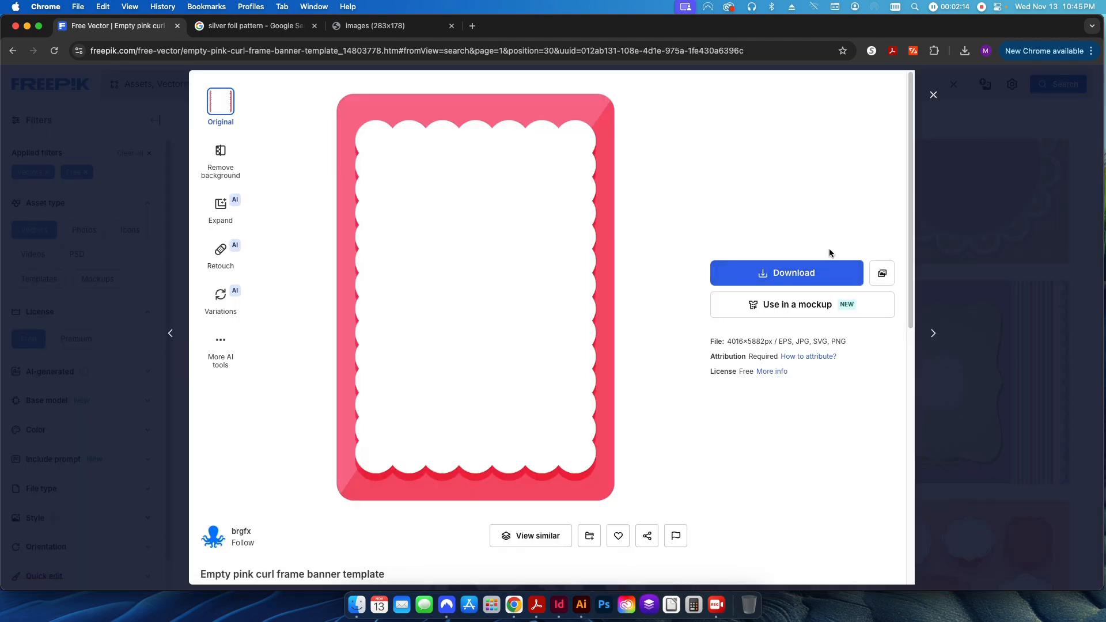
left_click(934, 95)
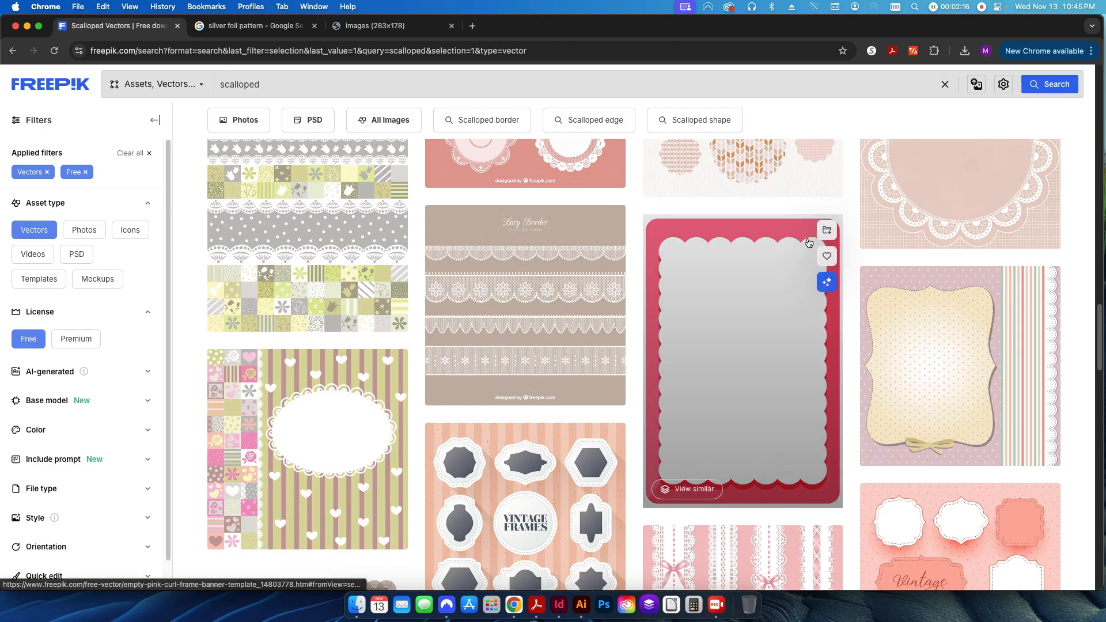
key("super+h")
- Open nel6_xqsr_210415.eps from the empty-pink-curl-frame-banner-template desktop folder in Adobe Illustrator 2025
left_click(1046, 62)
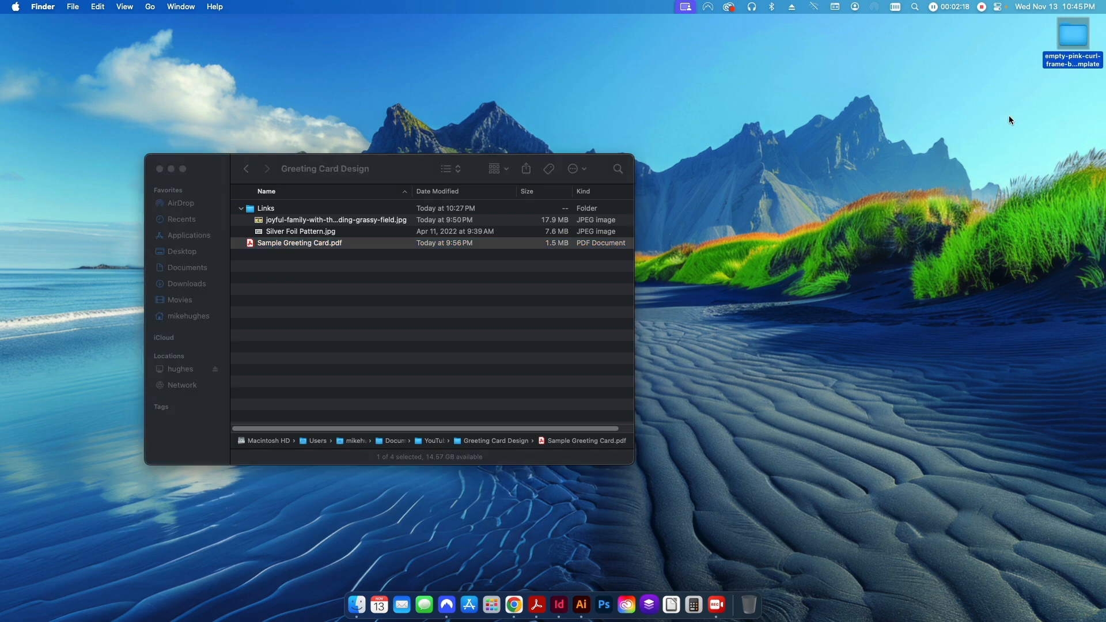
double_click(1043, 62)
left_click(631, 295)
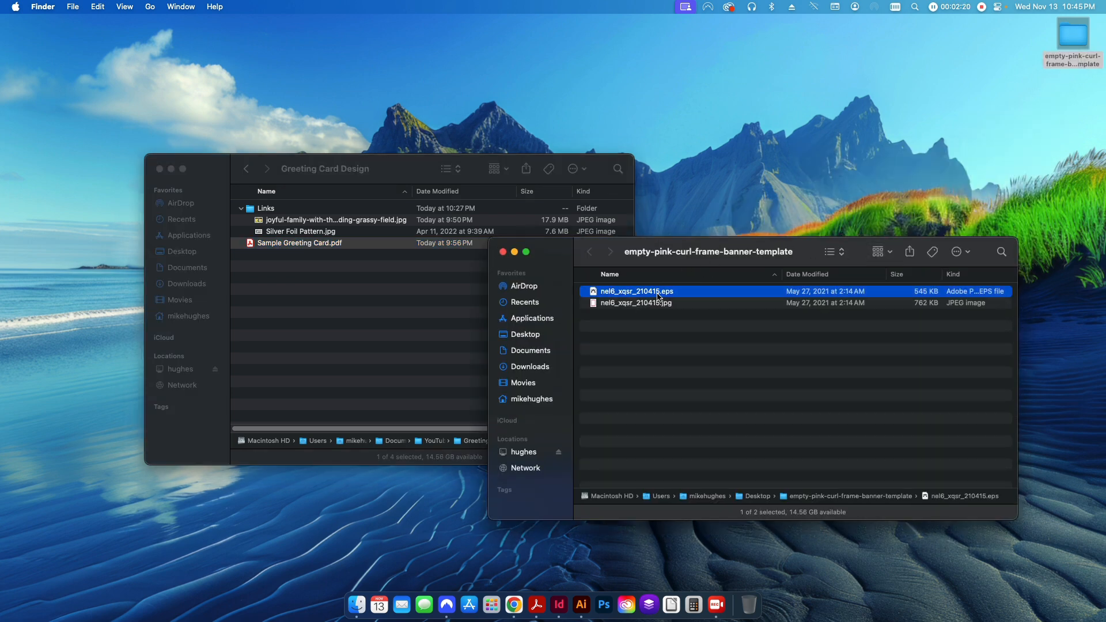
right_click(654, 294)
mouse_move(683, 317)
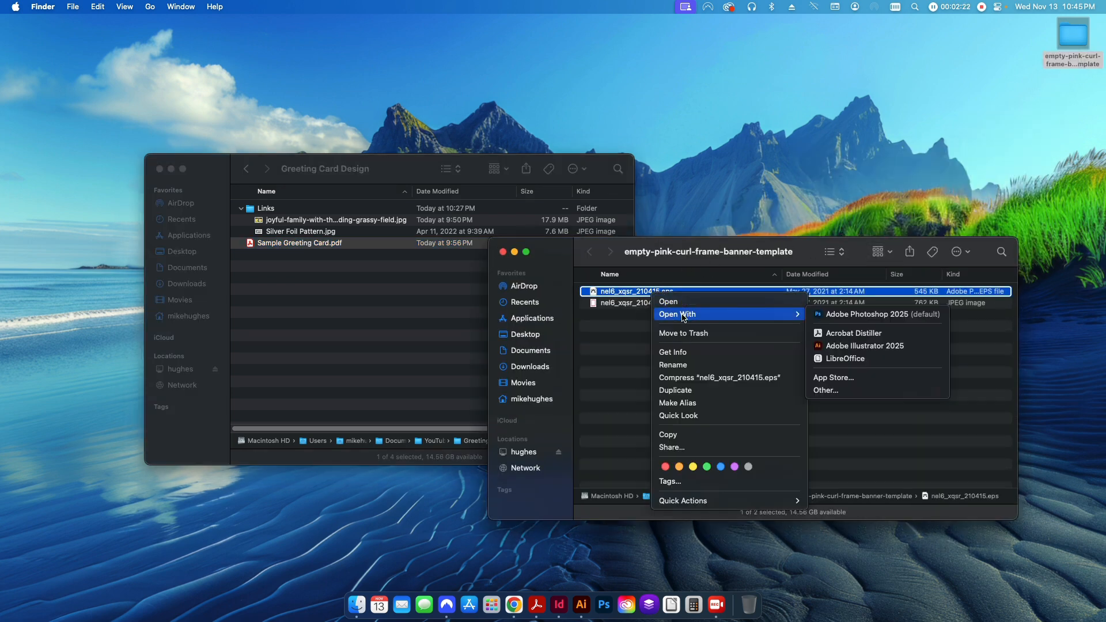
left_click(873, 347)
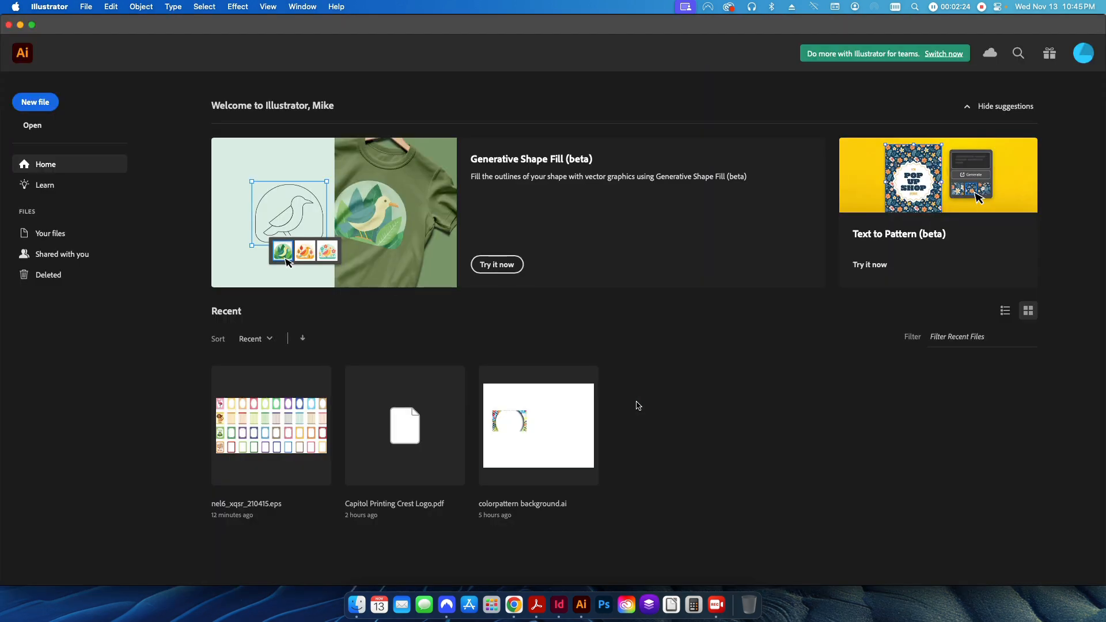
left_click(661, 330)
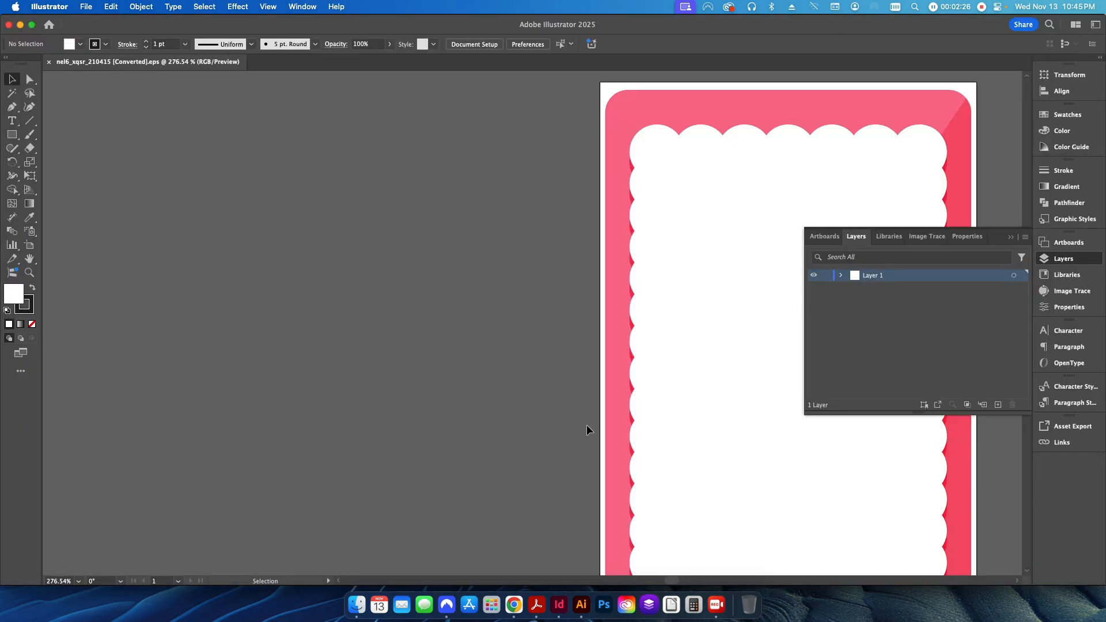
- Expand Layer 1 and its nested groups, and delete the pink frame paths, keeping only the white scalloped path
key("super+0")
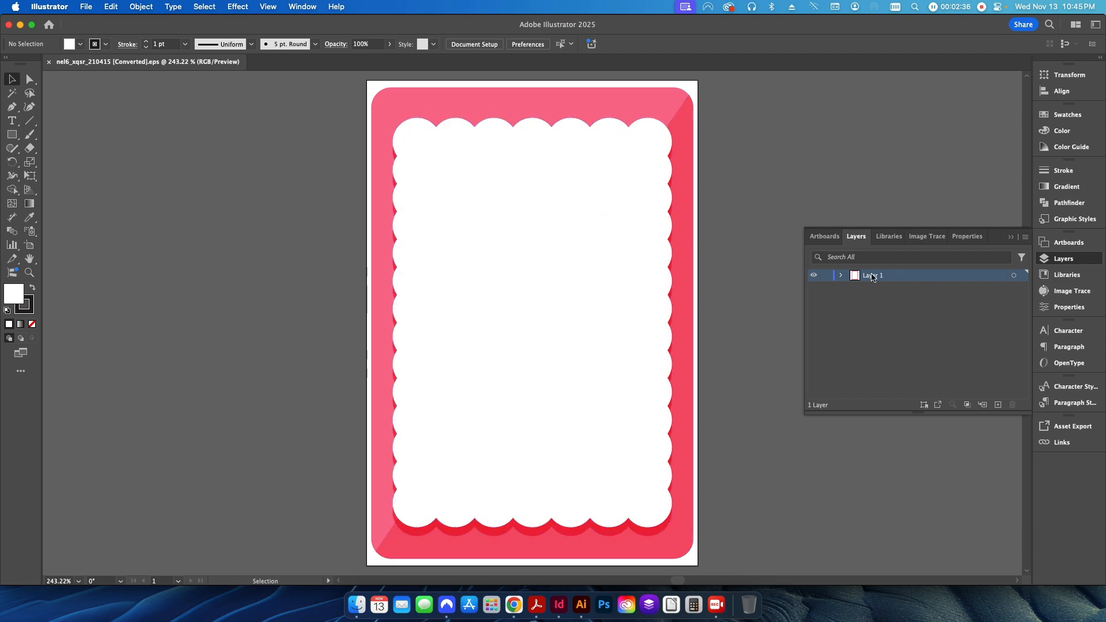
left_click(842, 275)
left_click(855, 287)
left_click(867, 300)
left_click(922, 324)
left_click(920, 349, "shift")
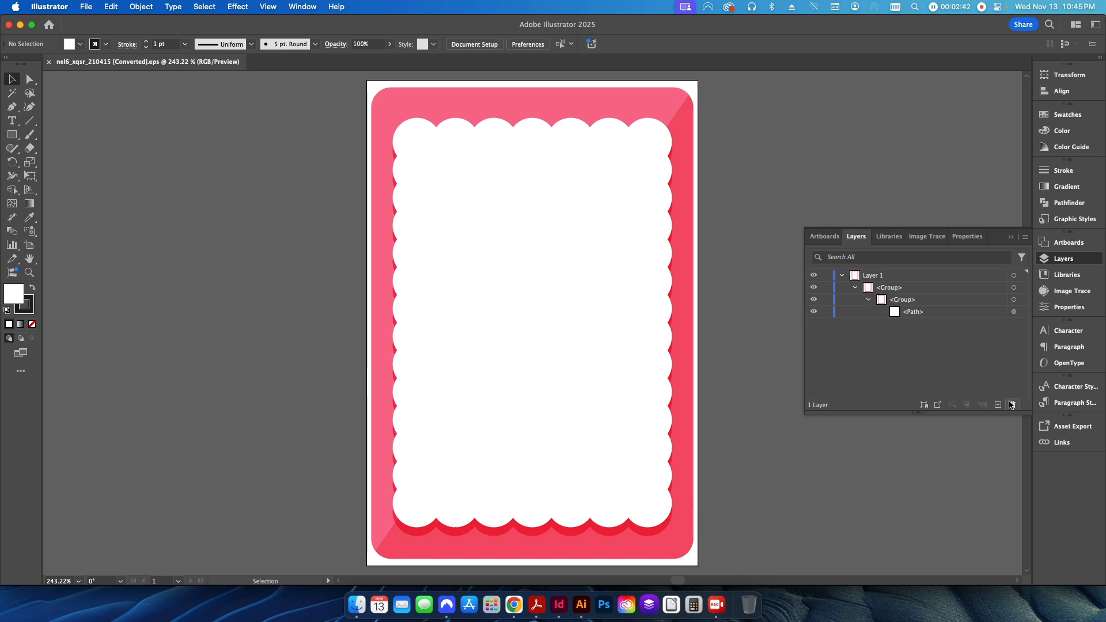
left_click(1012, 405)
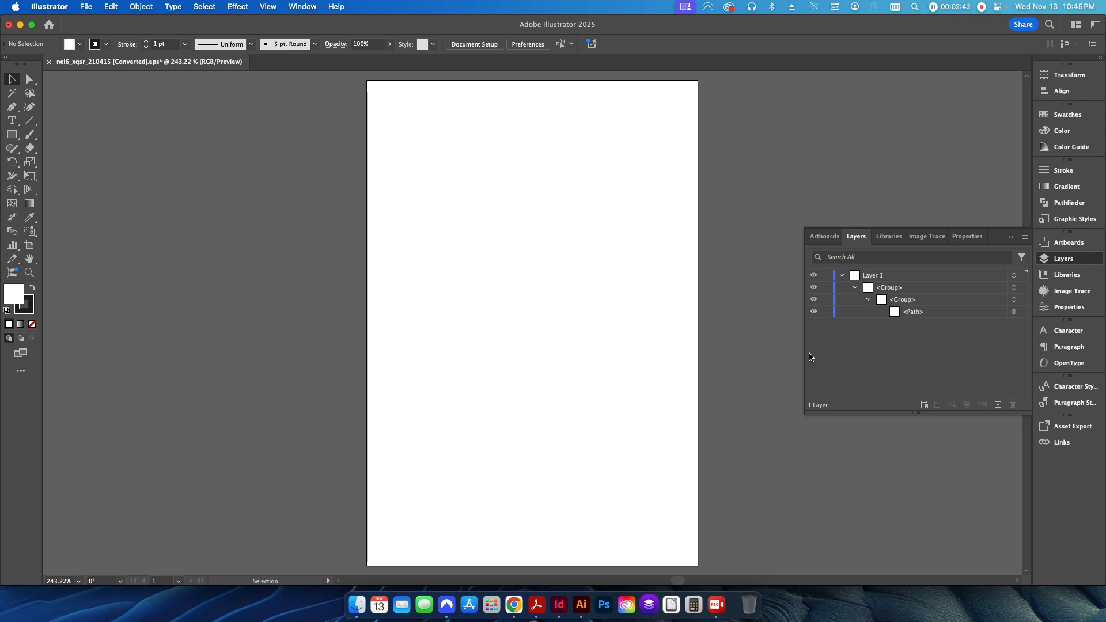
- Select the remaining scalloped path and copy it to the clipboard
left_click(1014, 312)
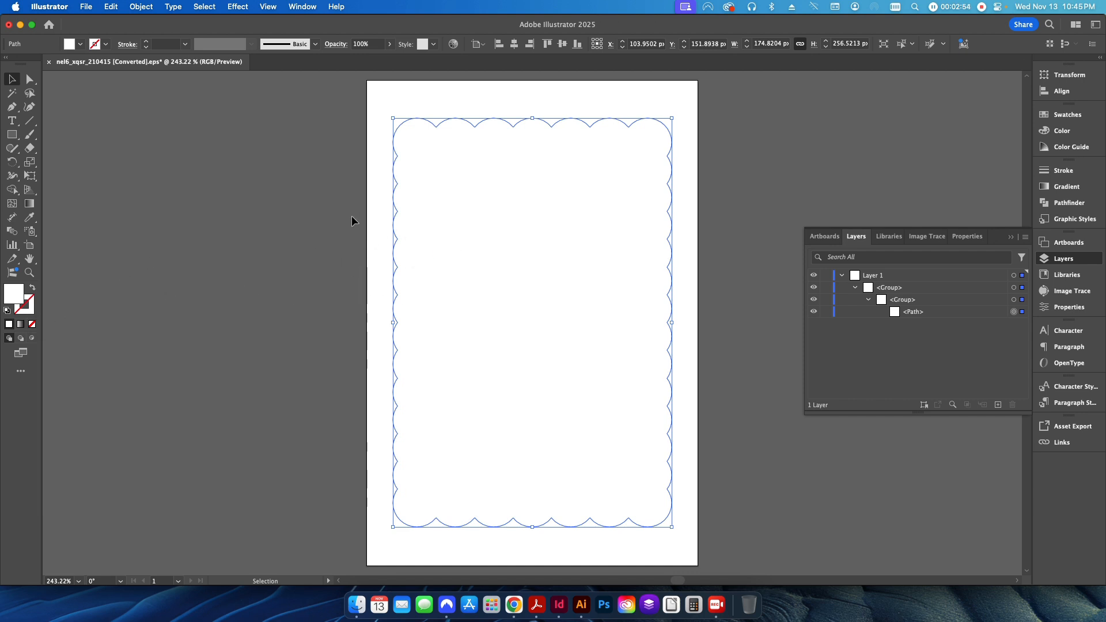
right_click(472, 217)
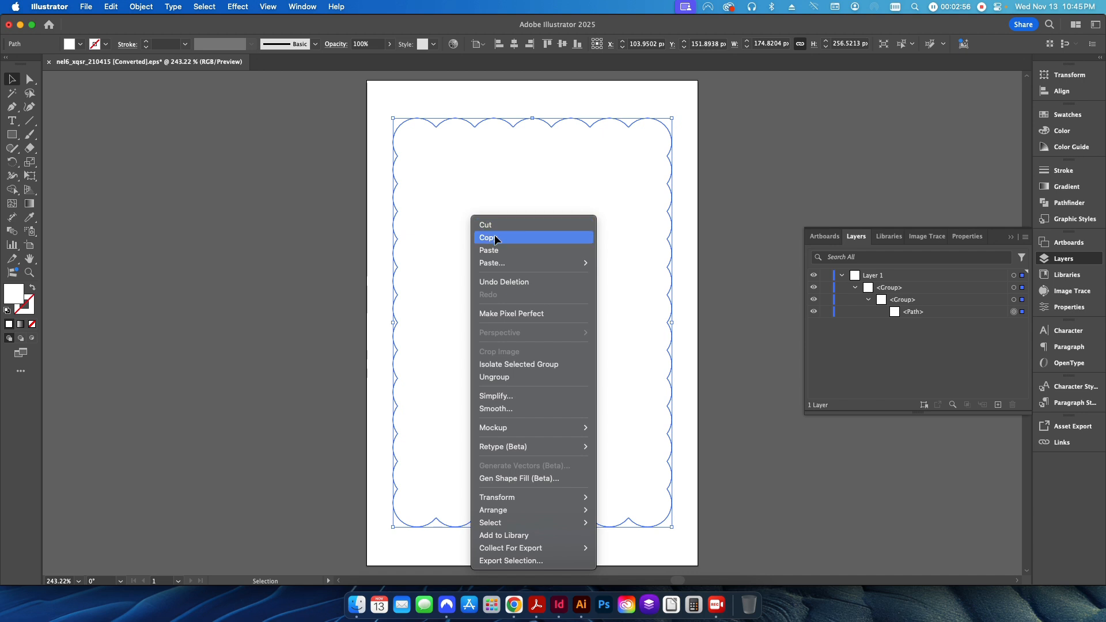
left_click(496, 240)
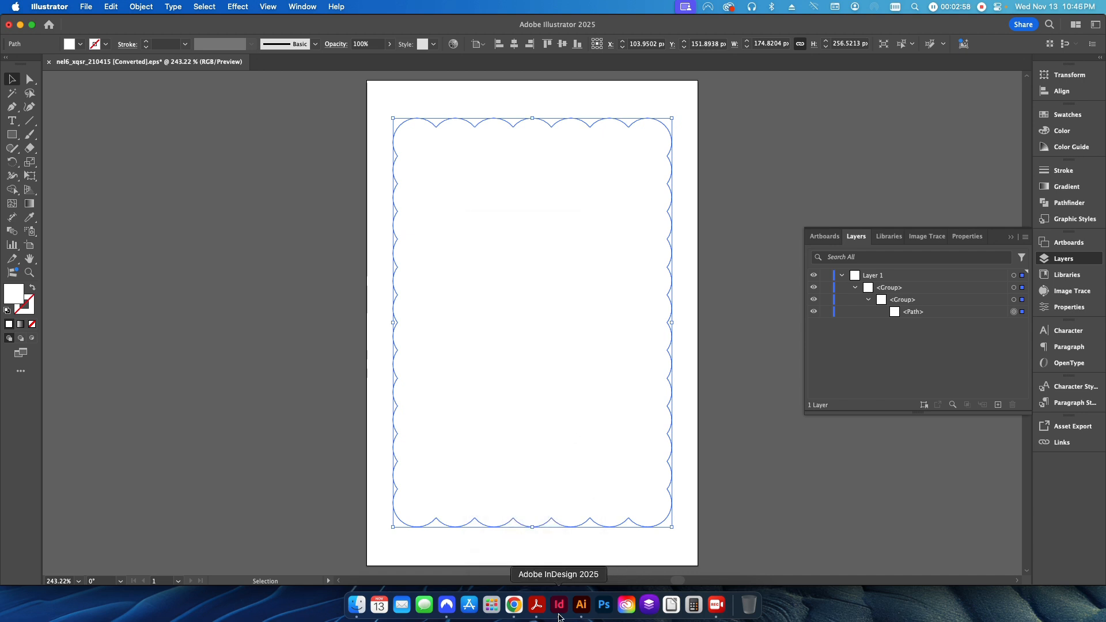
- Switch to InDesign and create a one-page 7 x 5 in landscape document with 0.5 in margins and 0.125 in bleed
left_click(559, 605)
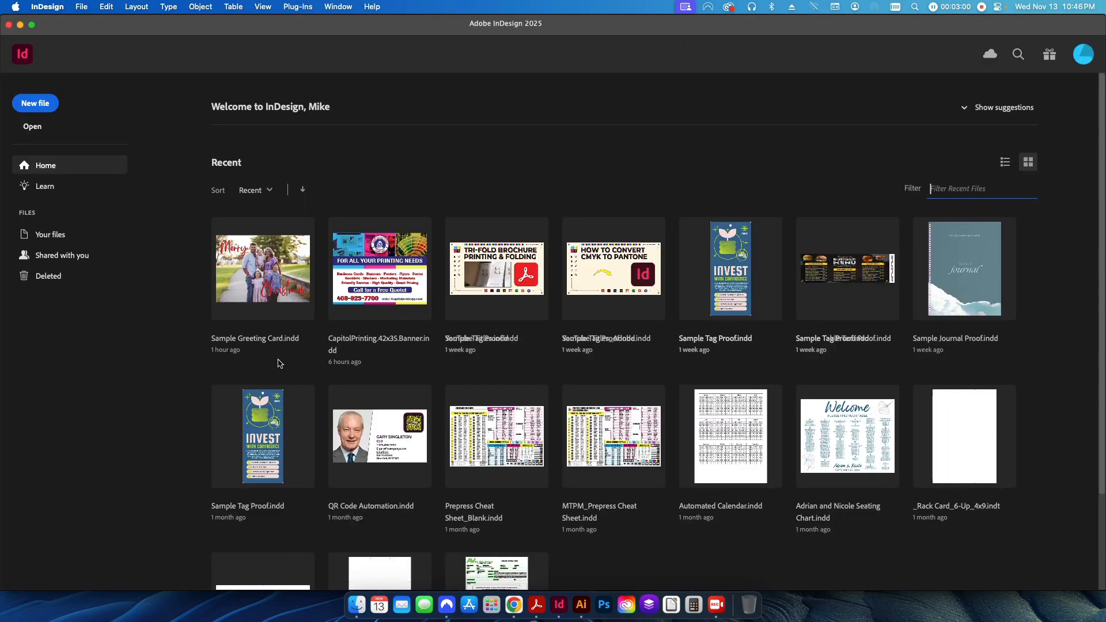
left_click(35, 104)
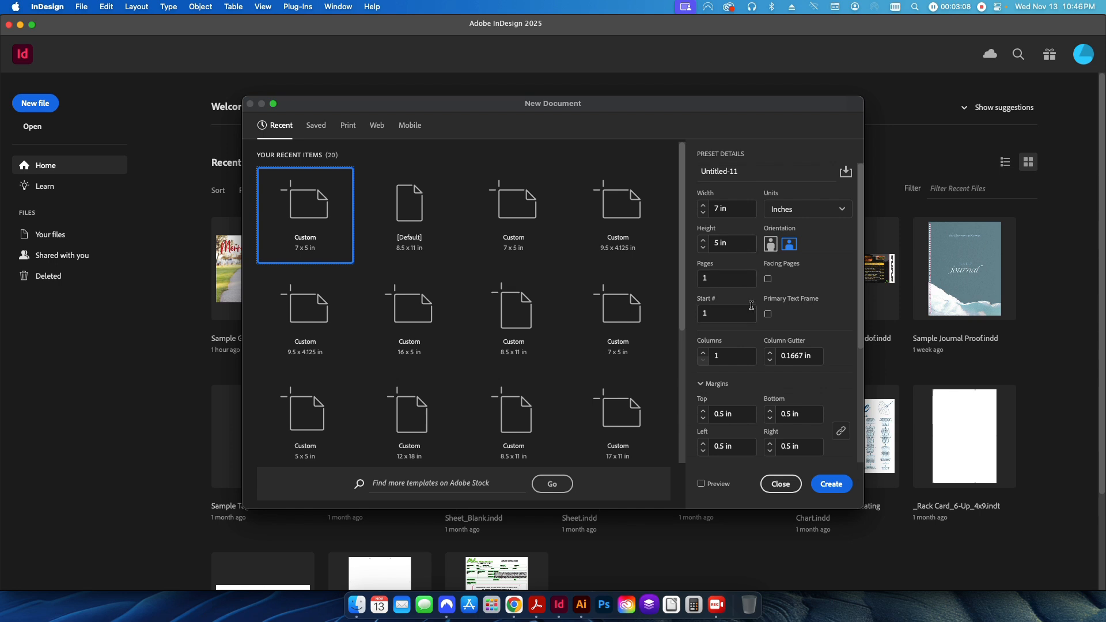
scroll(817, 323, "down", 4)
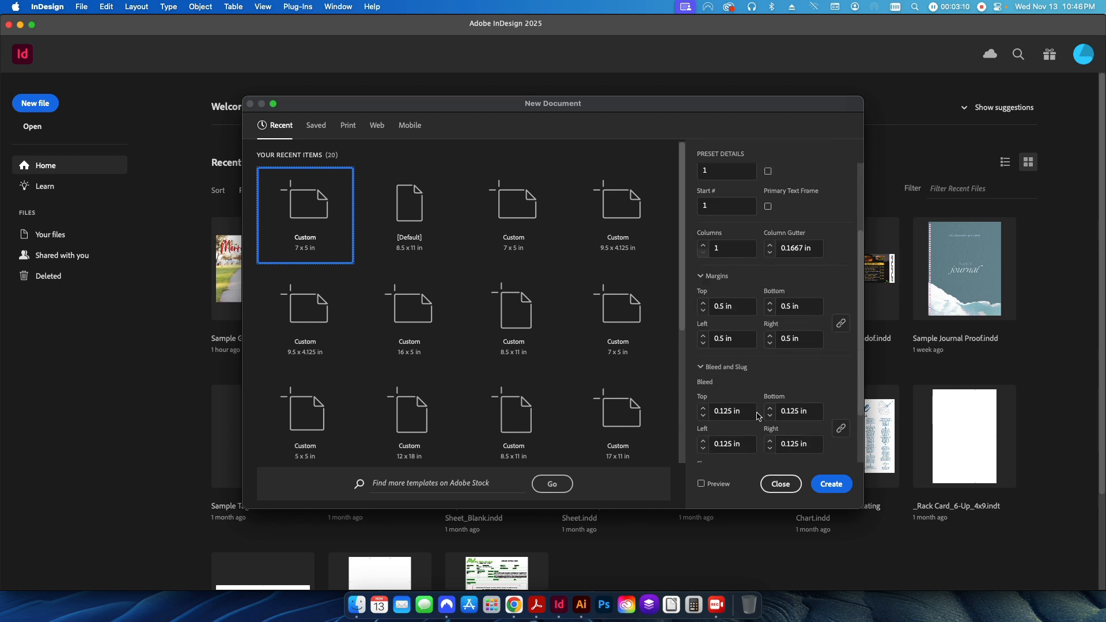
scroll(759, 416, "down", 1)
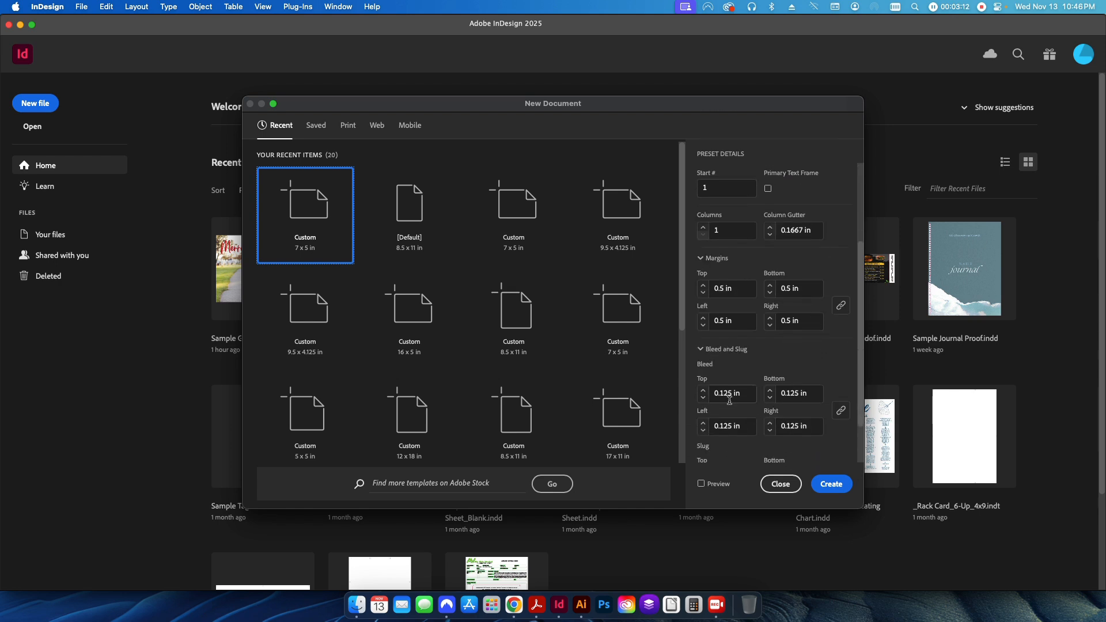
left_click(824, 485)
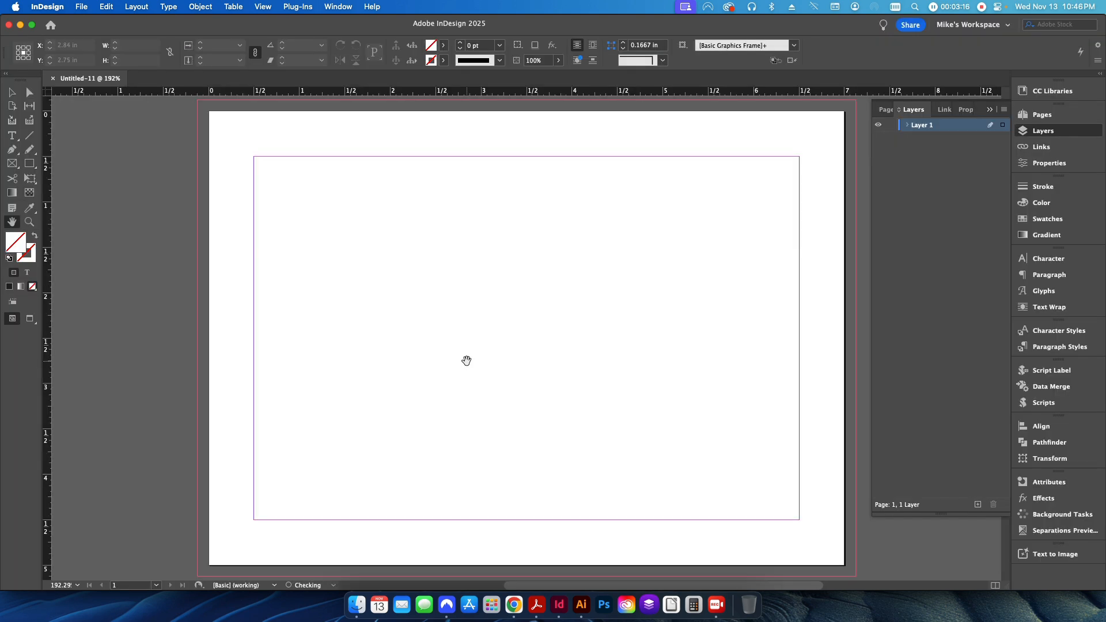
- Save the document as Greeting Card 5x7 in the Greeting Card Design folder
key("super+s")
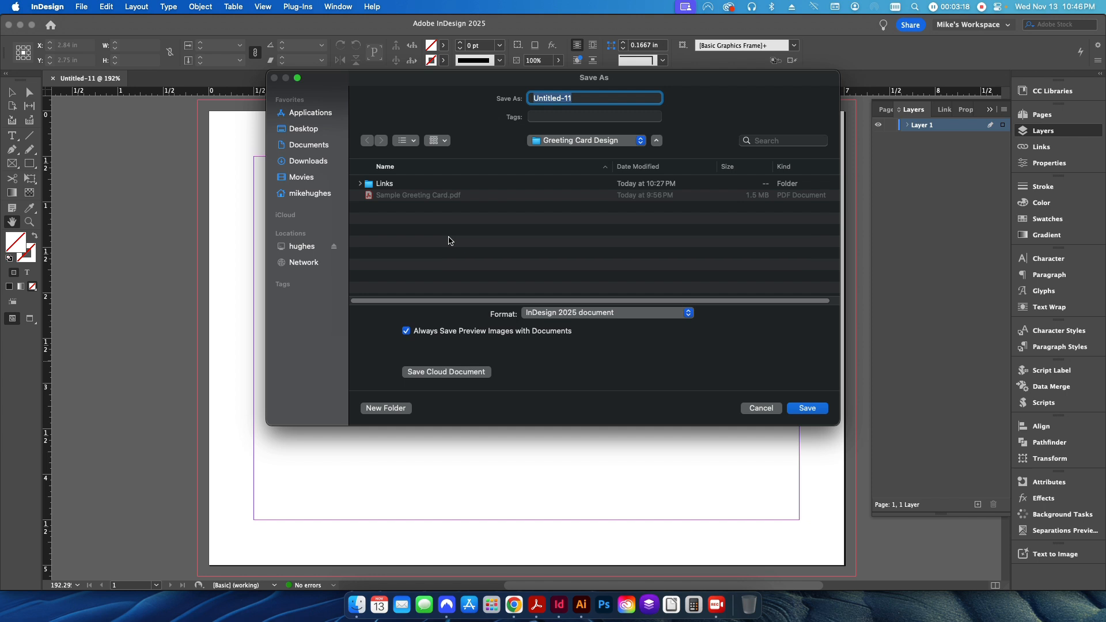
type("Greeting Card 5x7")
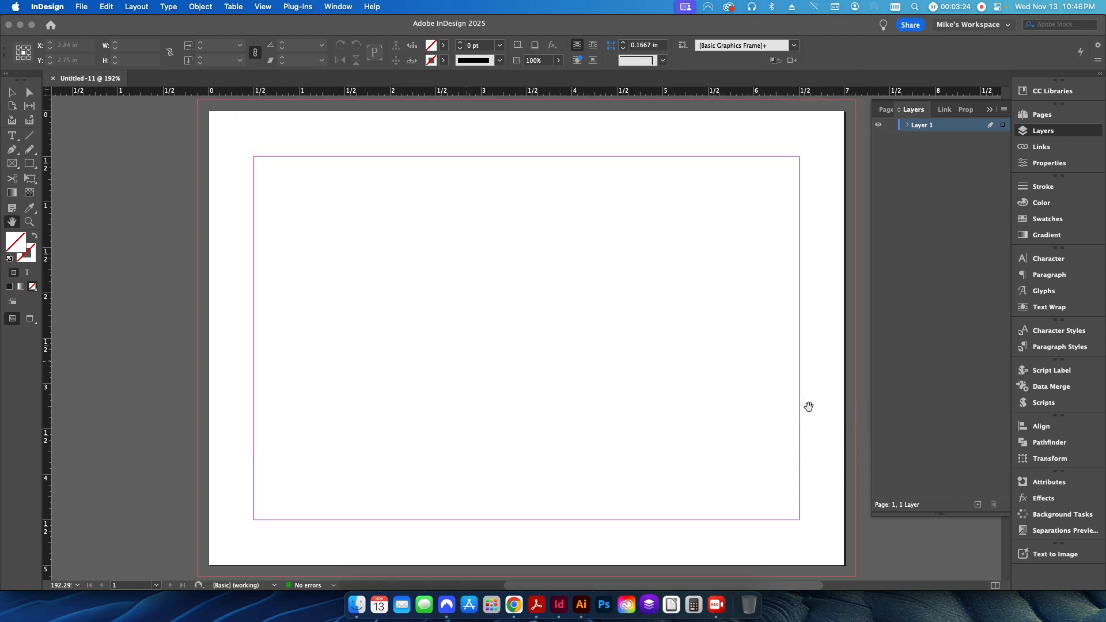
left_click(808, 408)
- Rename Layer 1 as Photo Print Layer
key("v")
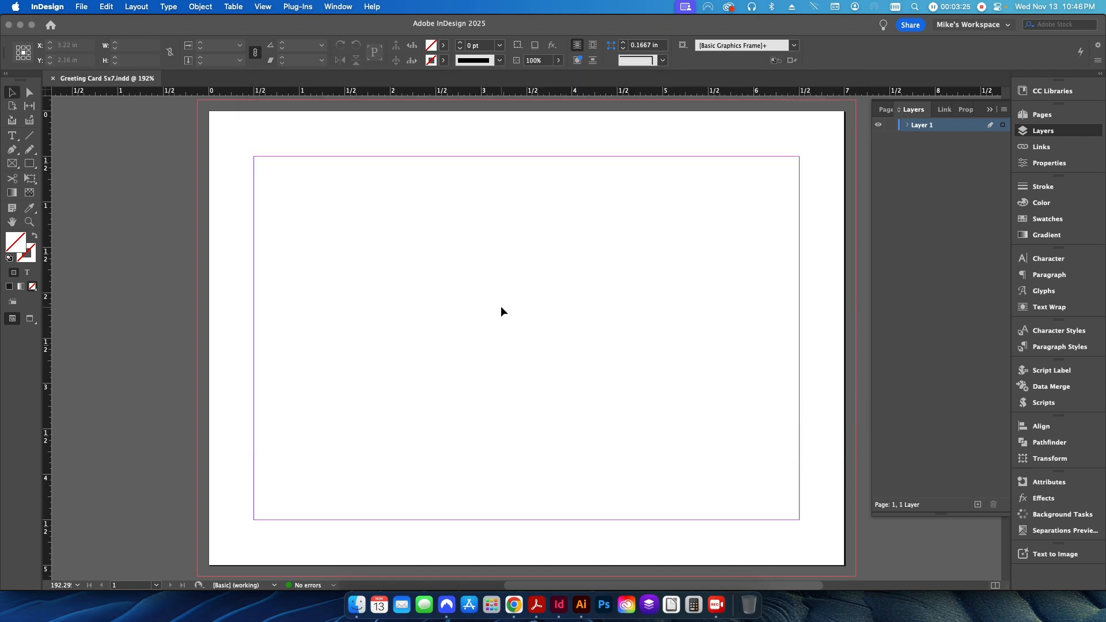
double_click(919, 128)
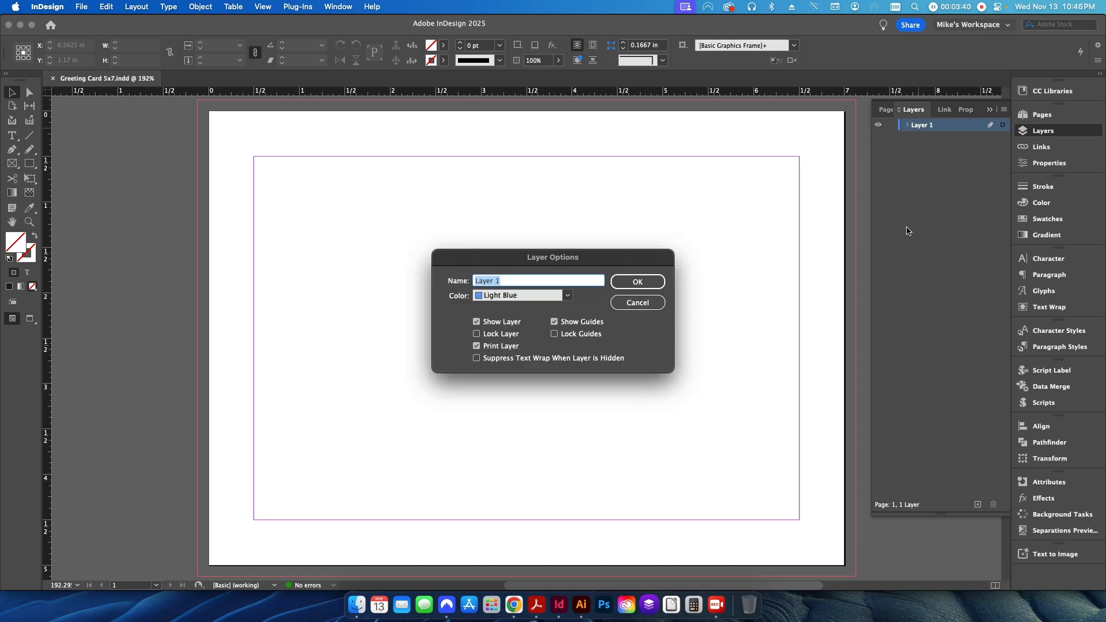
type("Print Layer")
key("BackSpace")
key("BackSpace")
key("BackSpace")
key("BackSpace")
key("BackSpace")
key("BackSpace")
key("BackSpace")
key("BackSpace")
key("BackSpace")
key("BackSpace")
type("Photo Print Layer")
key("Return")
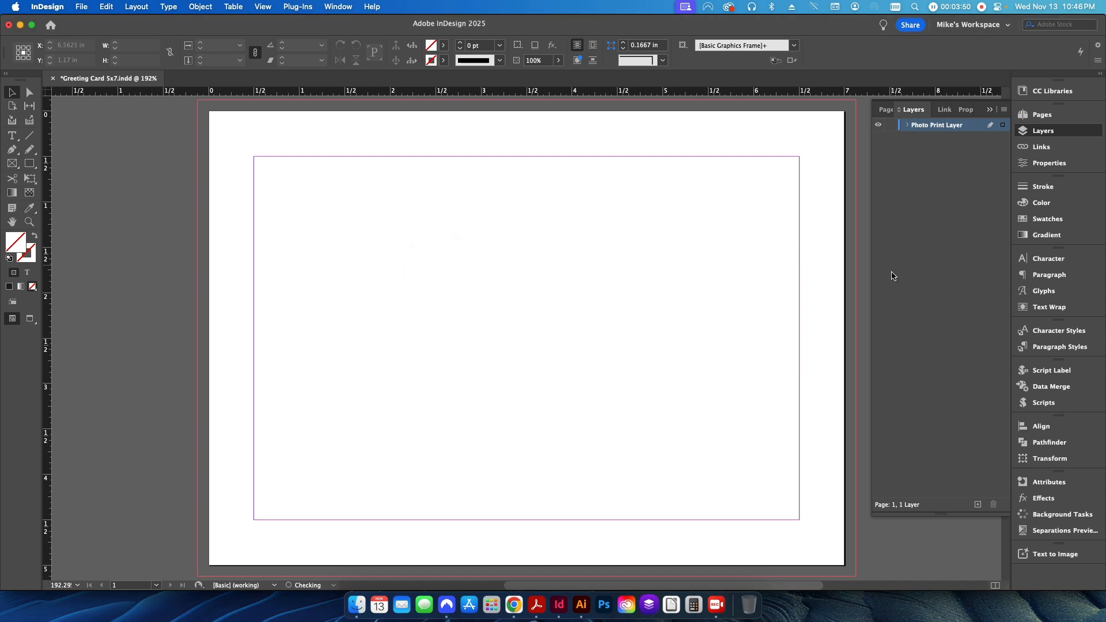
- Add a new layer named Photo Proof Layer above Photo Print Layer
left_click(977, 505)
double_click(924, 125)
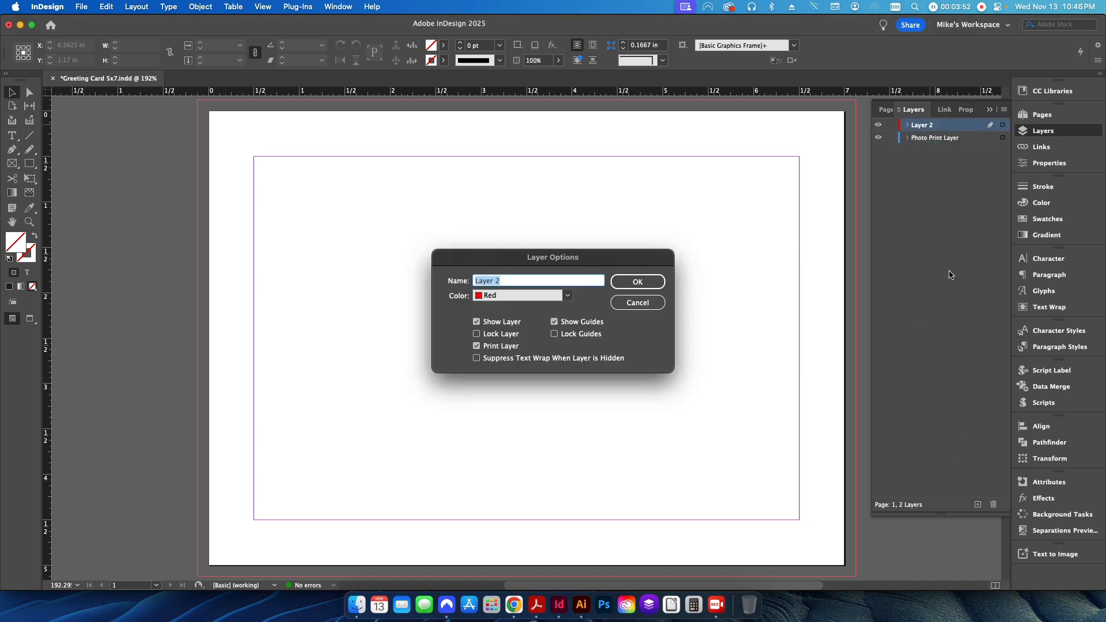
type("Photo Proof Layer")
key("Return")
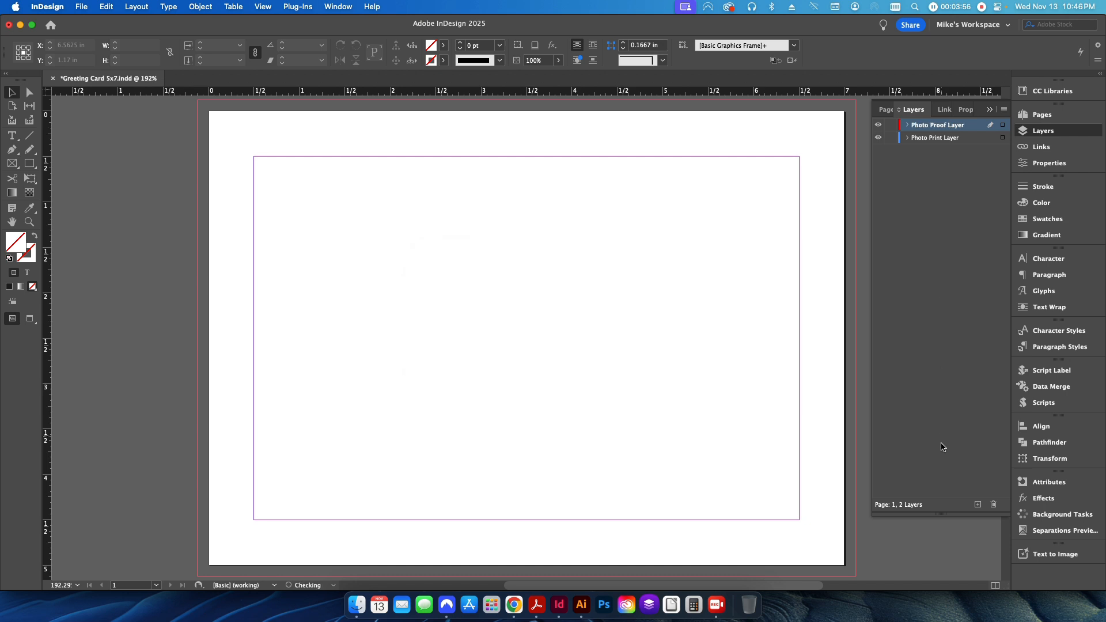
- Add a new layer named Foil Print Layer above Photo Proof Layer
left_click(977, 504)
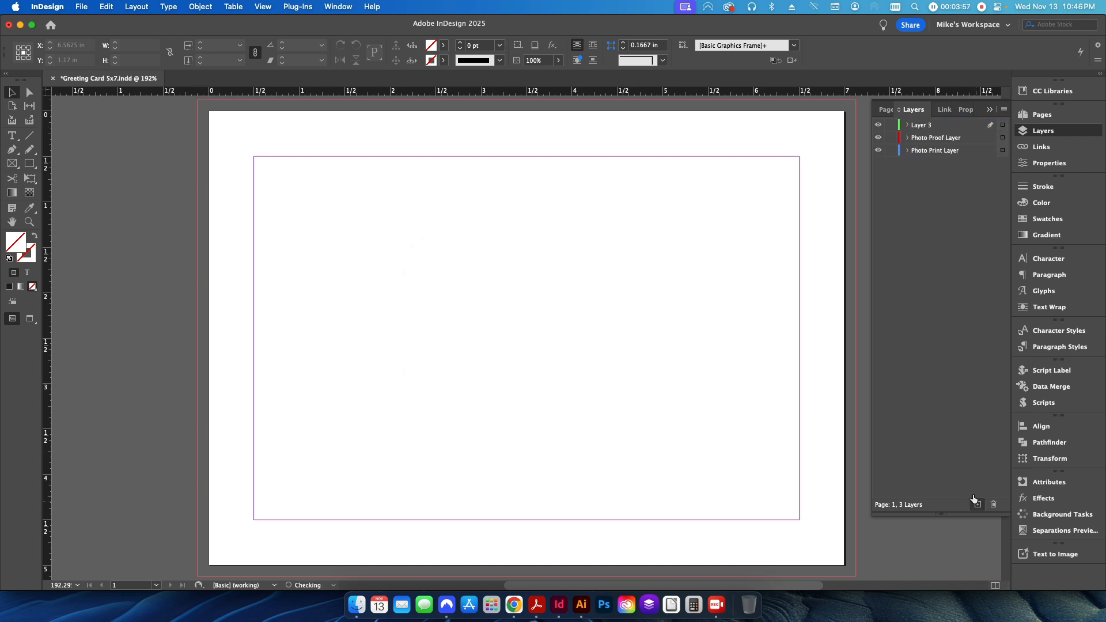
double_click(927, 125)
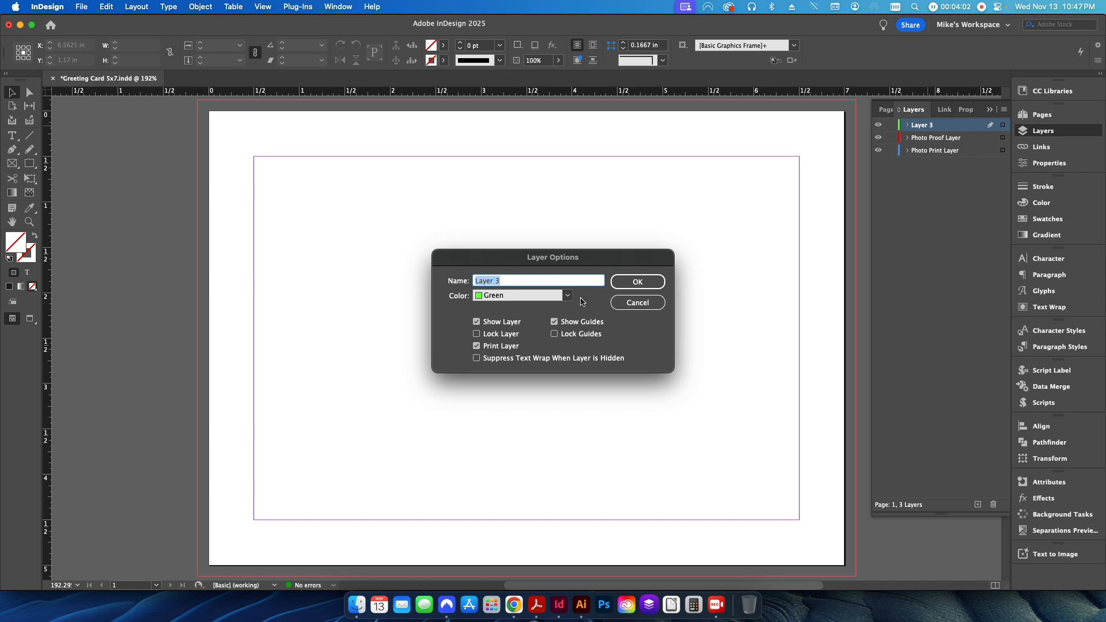
type("Foil Print Layer")
key("Return")
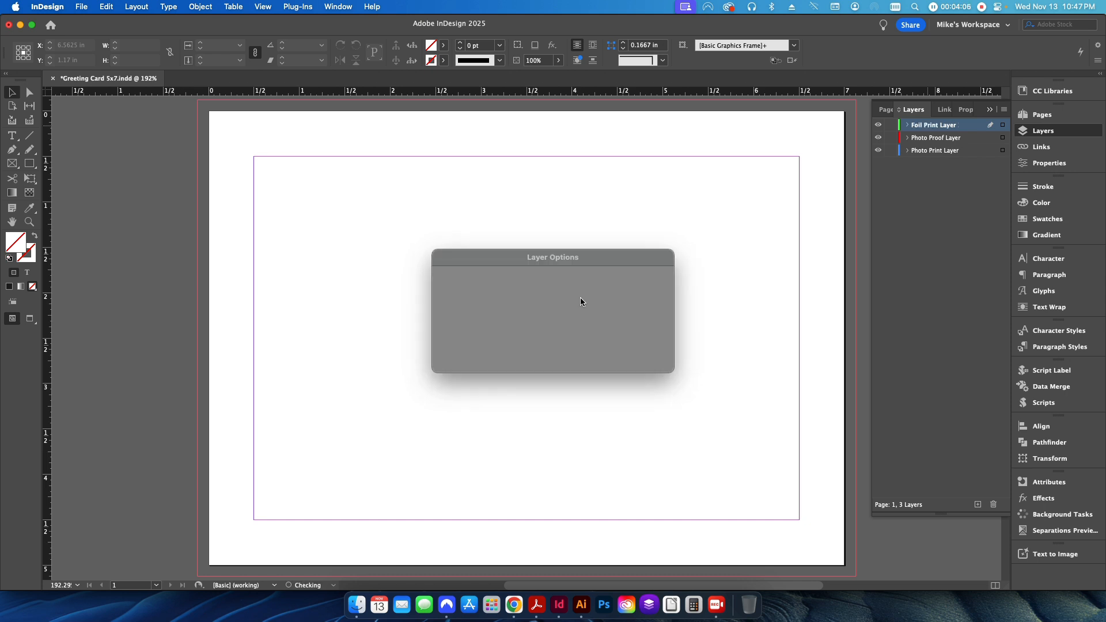
- Add a new layer named Foil Proof Layer above Foil Print Layer
left_click(983, 504)
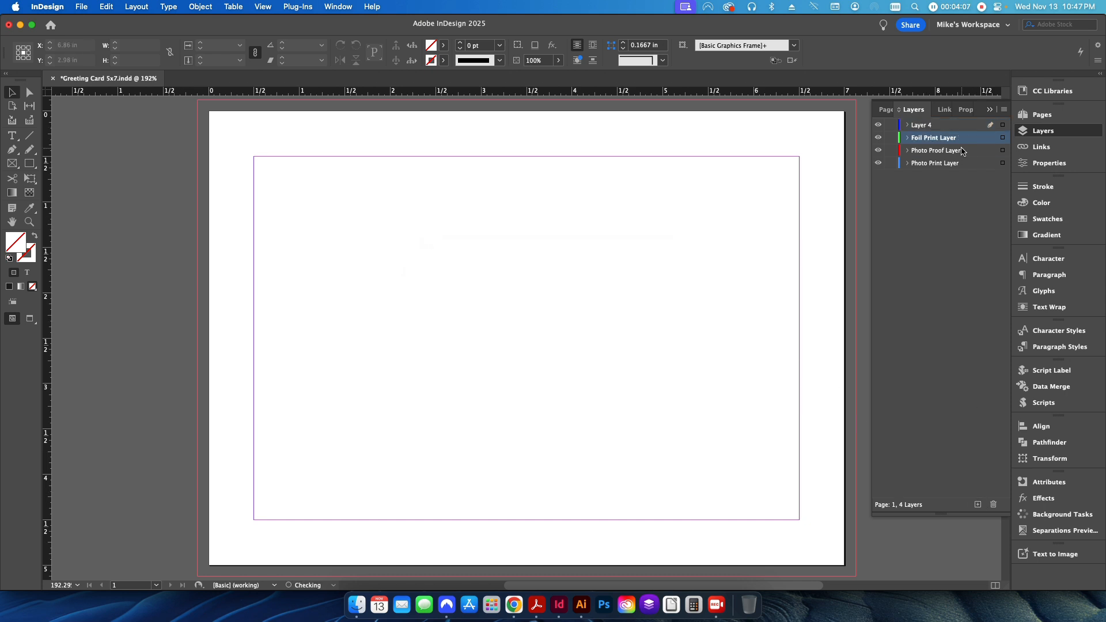
double_click(923, 126)
type("Fo")
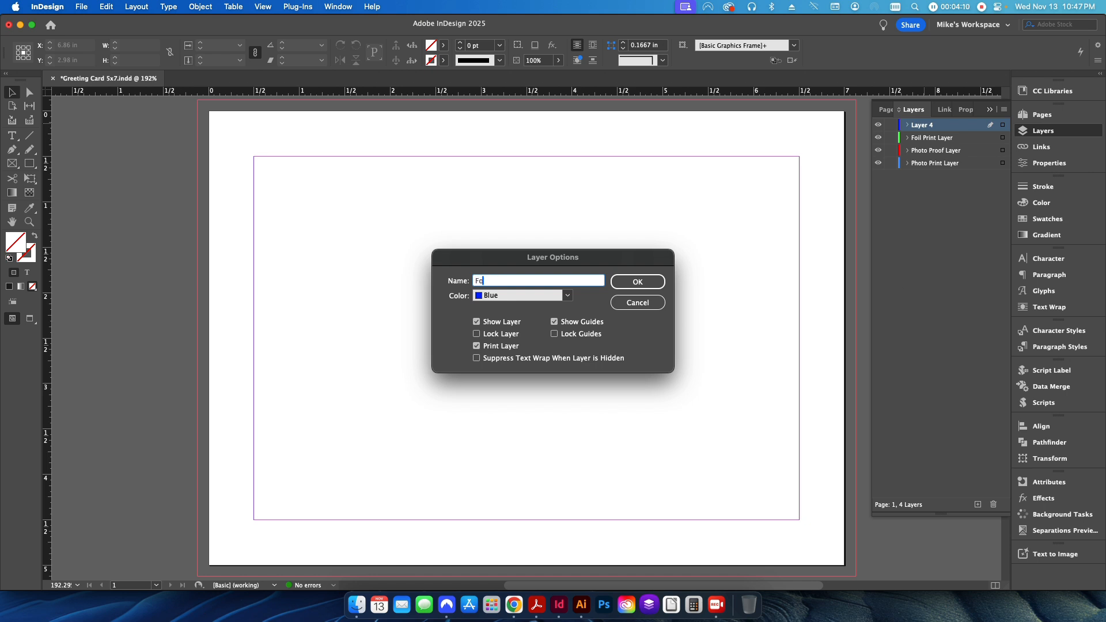
type("il Proof Layer")
key("Return")
- Add a new layer named Original Text at the top of the layer stack
left_click(977, 505)
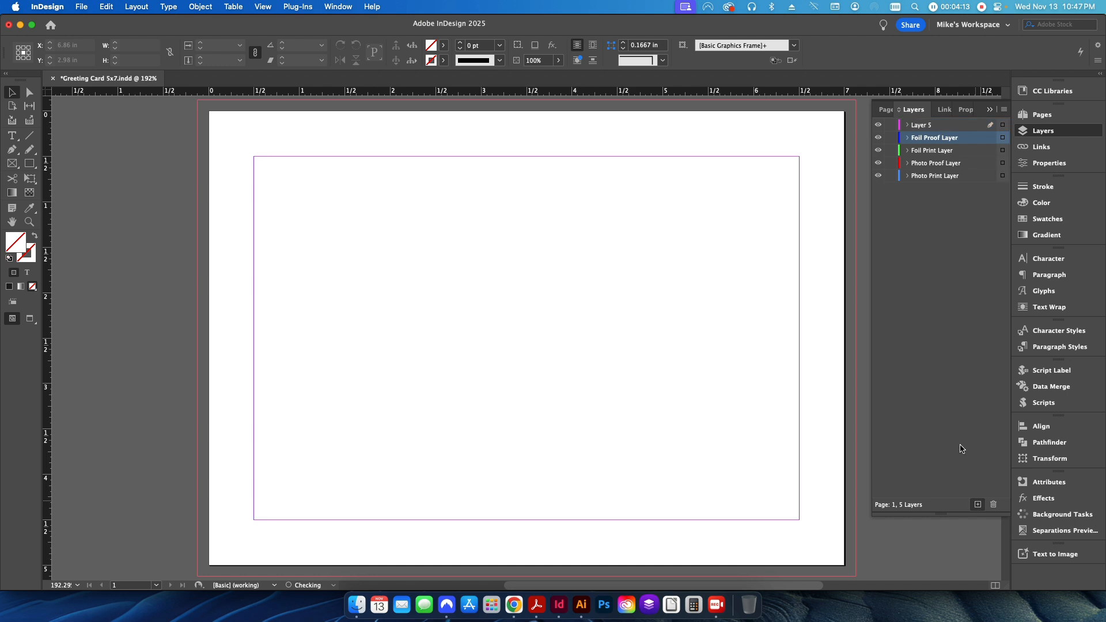
double_click(923, 126)
type("Original Text")
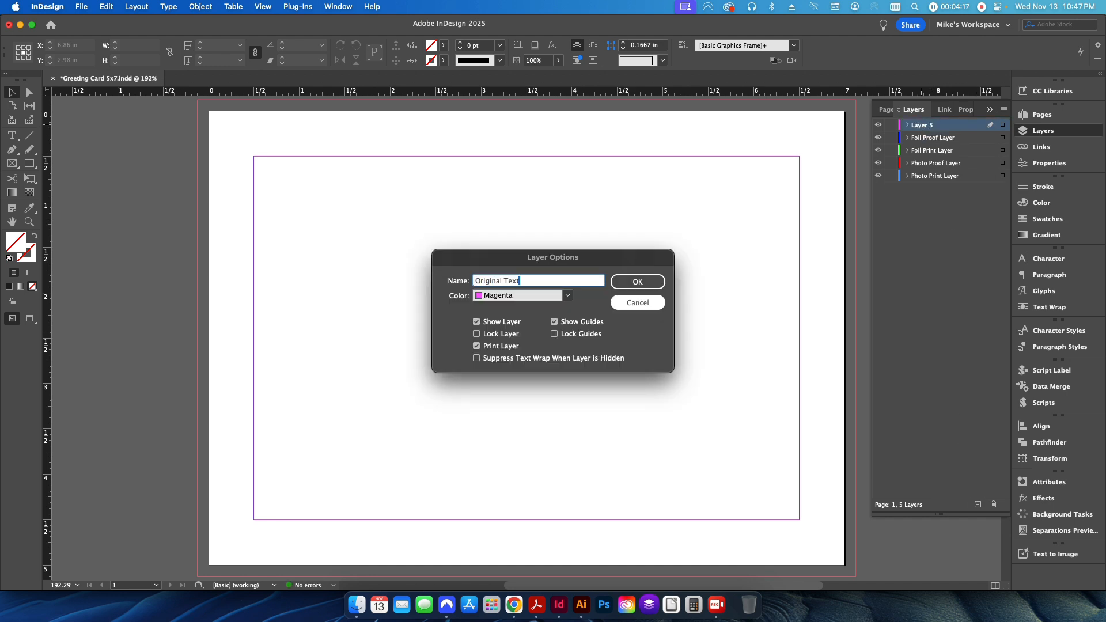
key("Return")
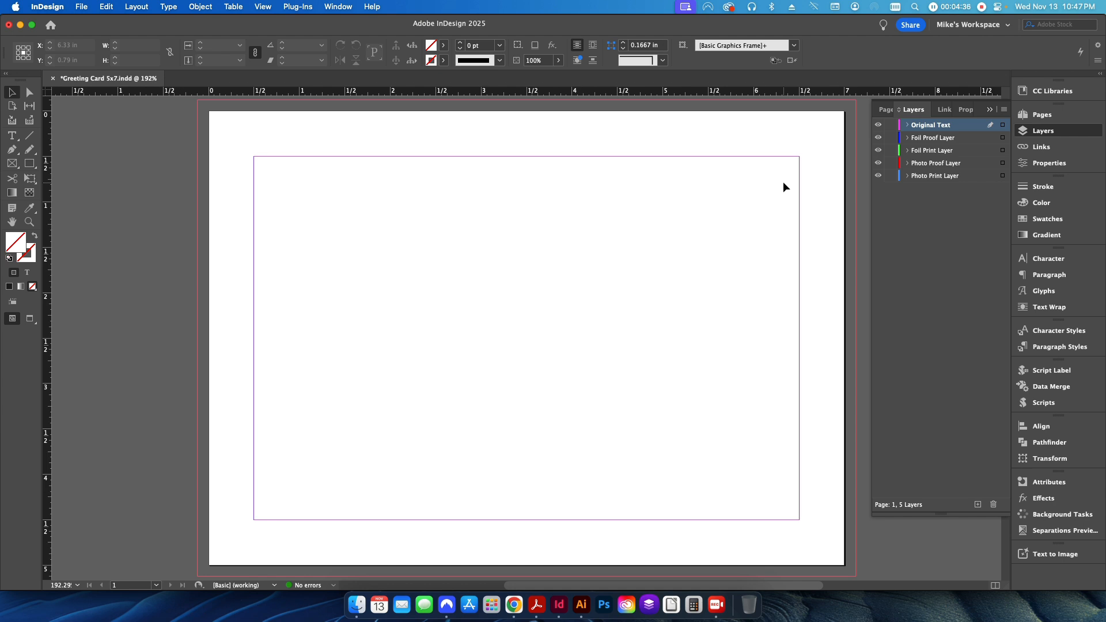
- Lock the Original Text, Foil Proof, Foil Print and Photo Print layers, leaving only Photo Proof Layer editable
left_click(891, 125)
left_click(891, 138)
left_click(890, 150)
left_click(891, 175)
left_click(82, 6)
left_click(82, 6)
key("super+v")
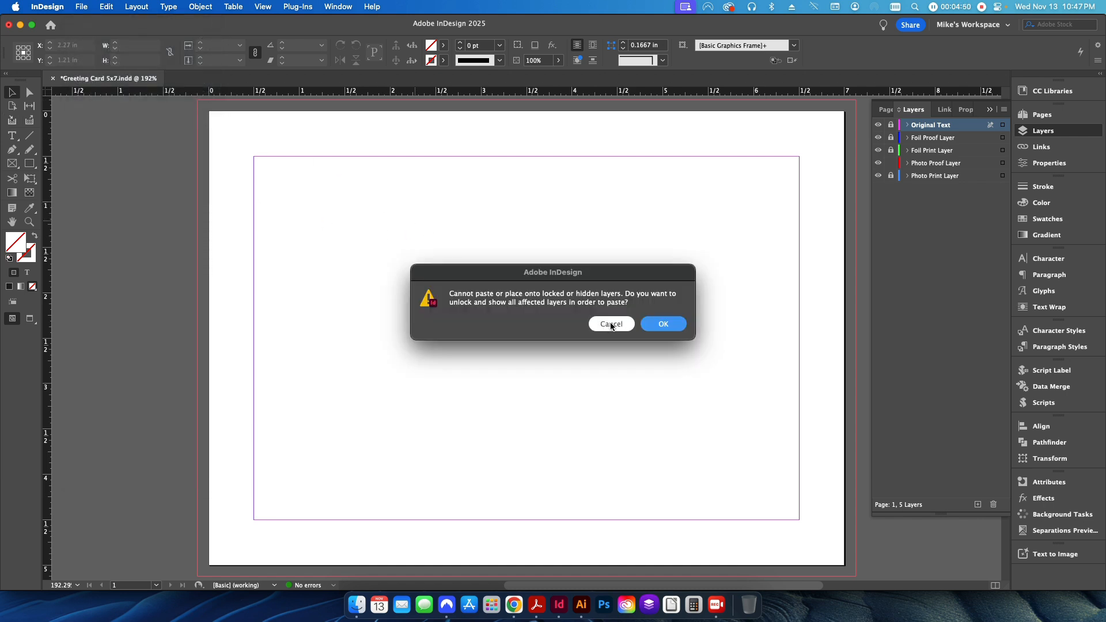
left_click(611, 323)
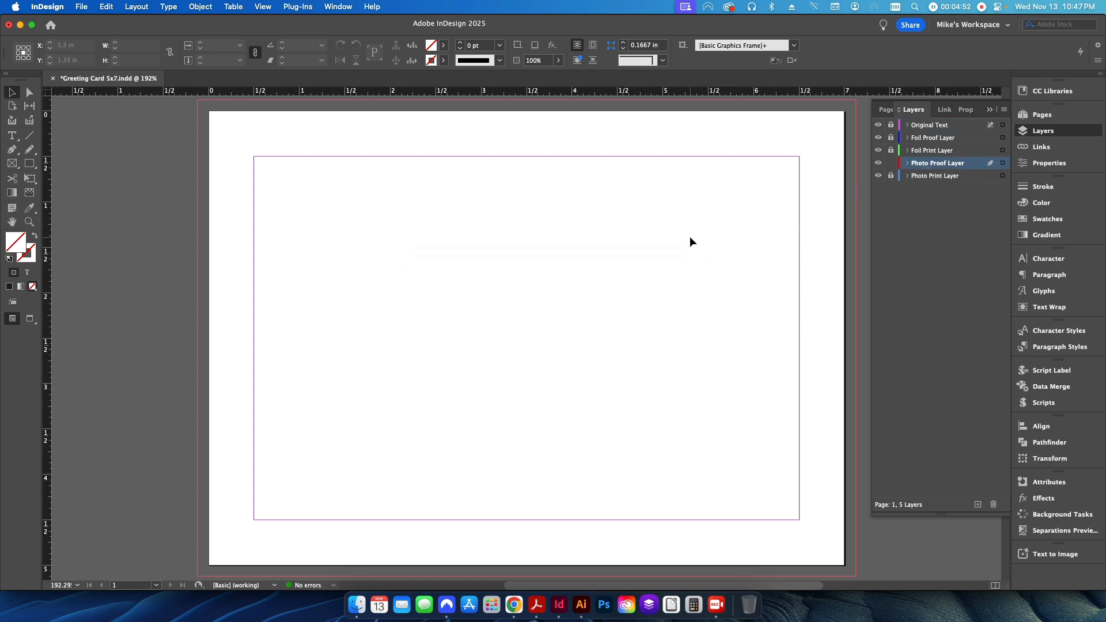
- Paste the scalloped path onto Photo Proof Layer and swap its fill for a C=0 M=100 Y=0 K=0 stroke
key("super+v")
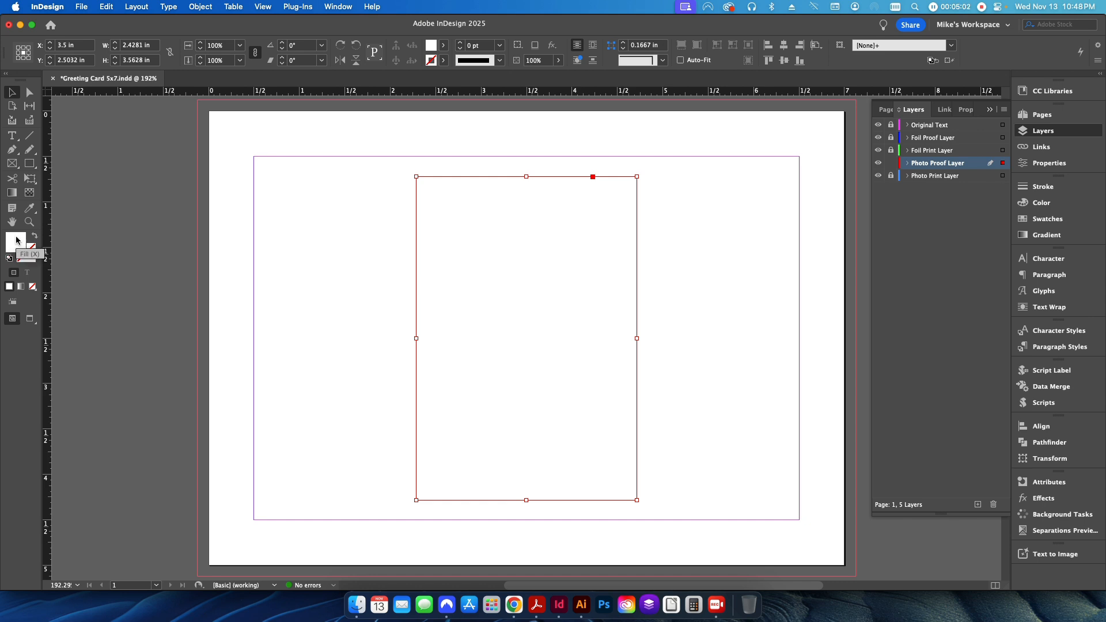
left_click(35, 236)
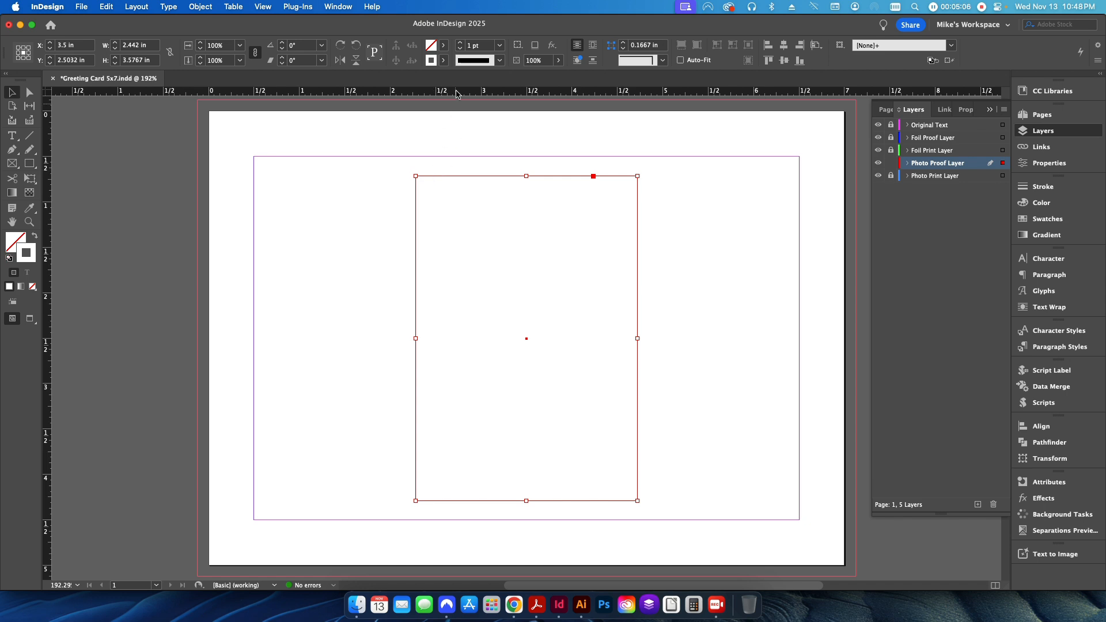
left_click(444, 60)
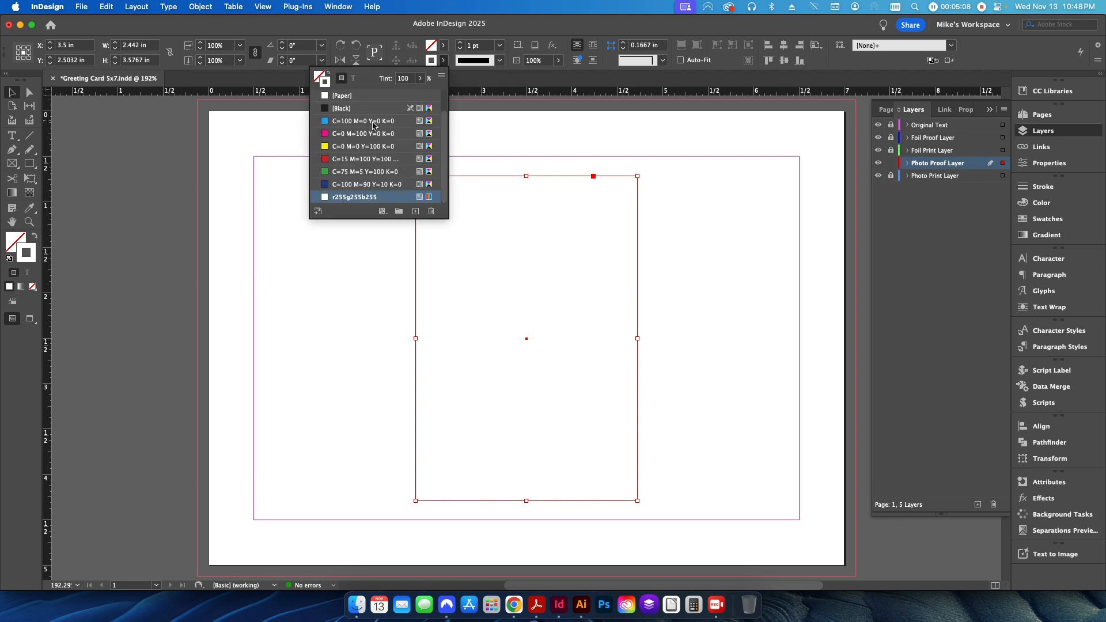
left_click(329, 136)
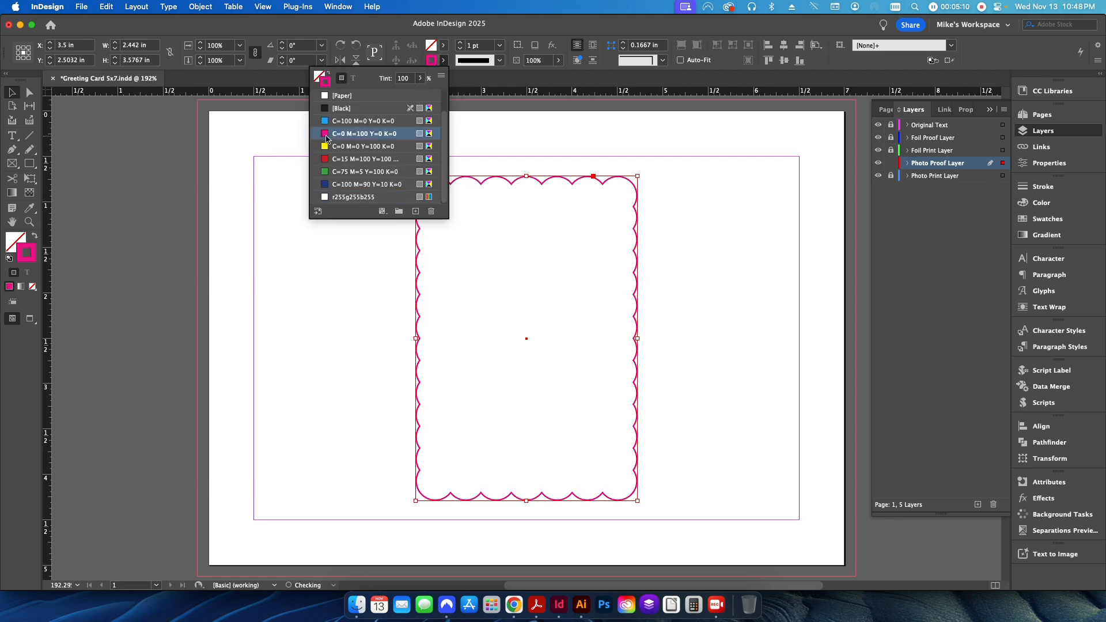
- Convert the magenta swatch to a spot color named Die Line and set the scalloped outline's stroke weight to 0.5 pt
double_click(331, 136)
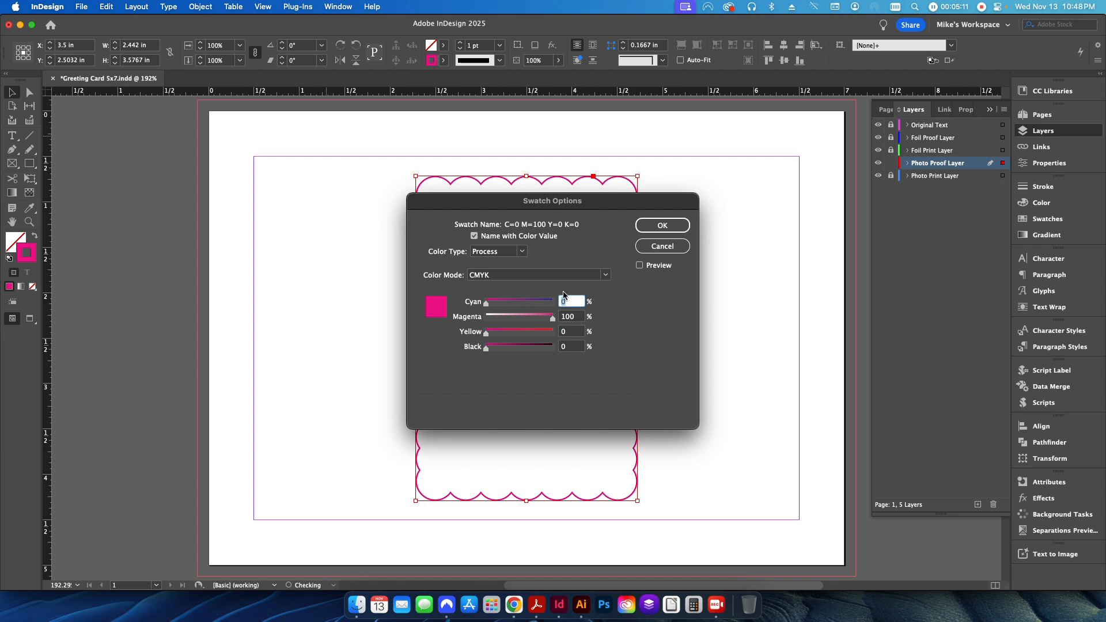
left_click(522, 252)
left_click(511, 278)
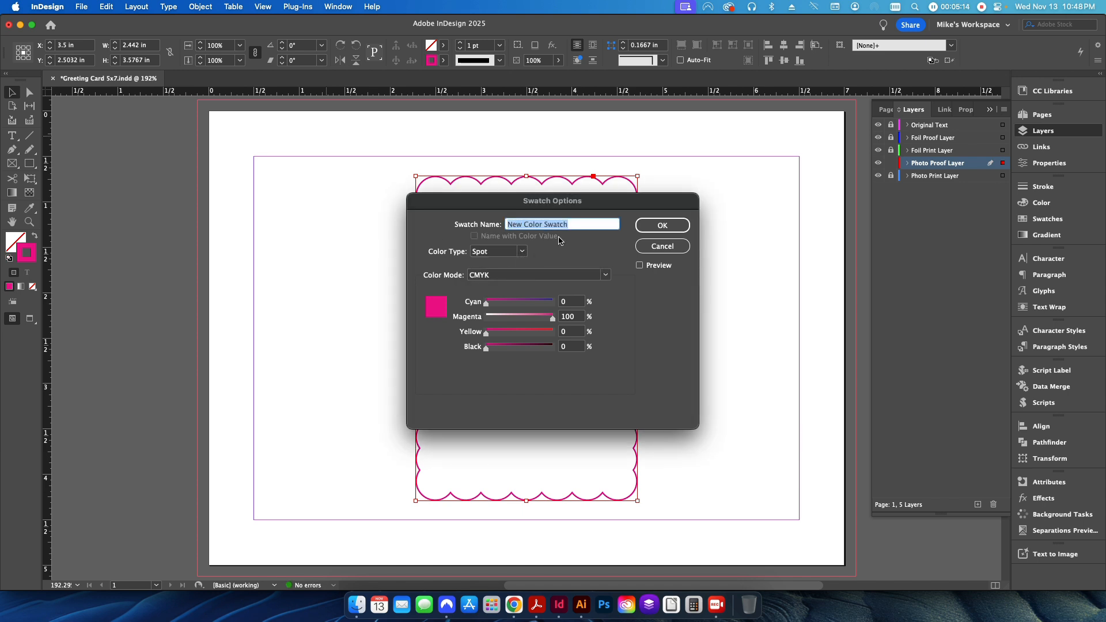
type("Die Line")
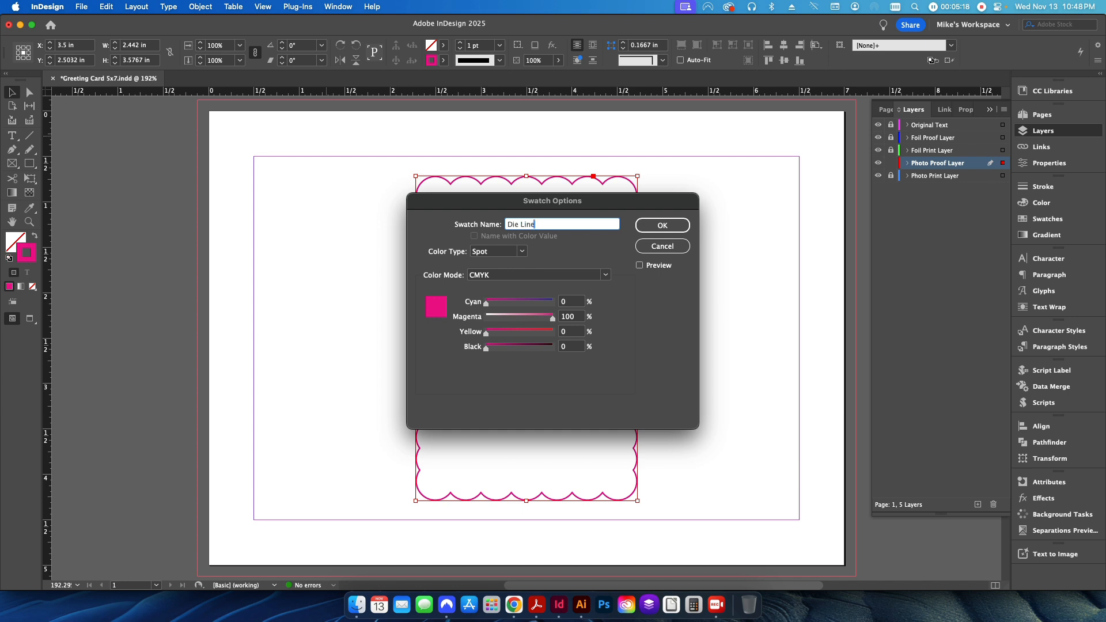
key("Return")
left_click(500, 45)
left_click(487, 82)
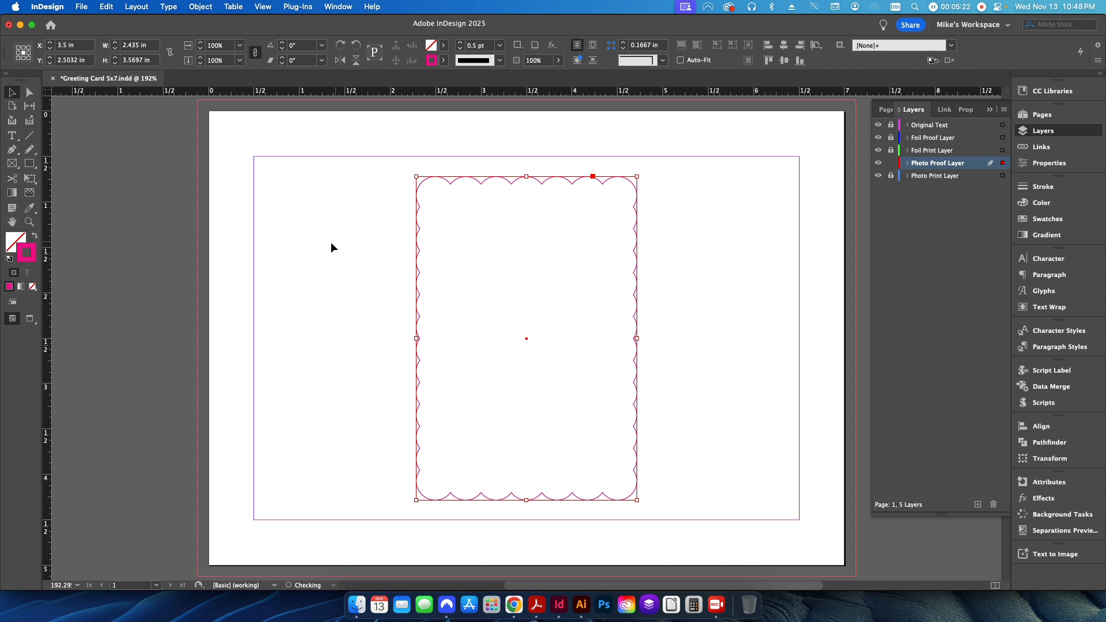
- Rotate the scalloped outline 90° clockwise and center it vertically on the page
left_click(340, 45)
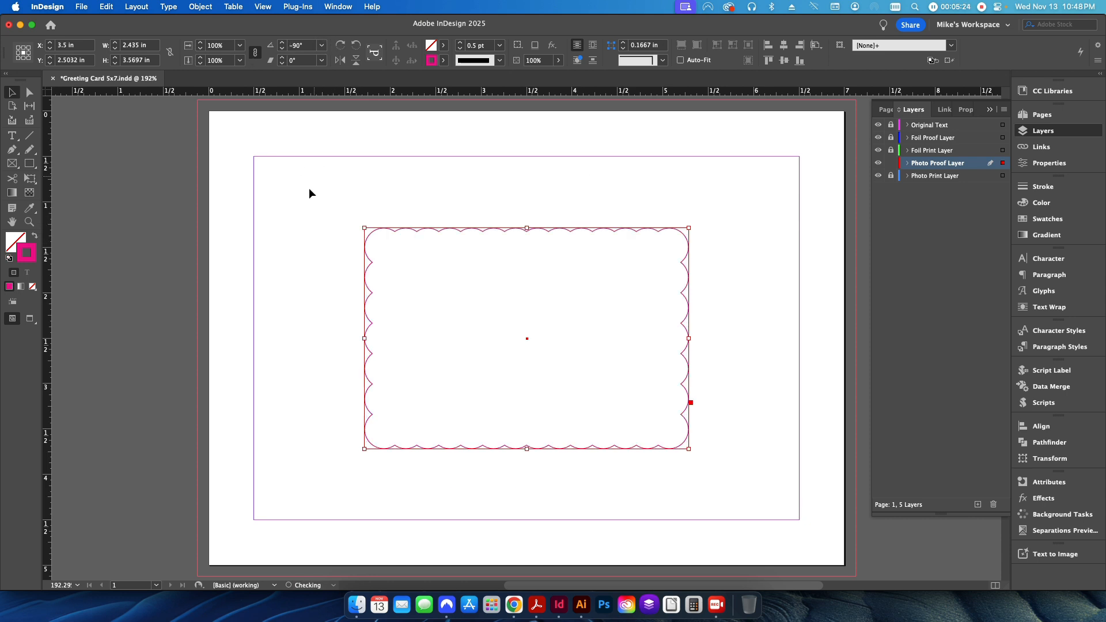
left_click(784, 59)
- Resize the rotated scalloped outline with a width value of 5 in and a height value of 7 in, then deselect it
triple_click(157, 49)
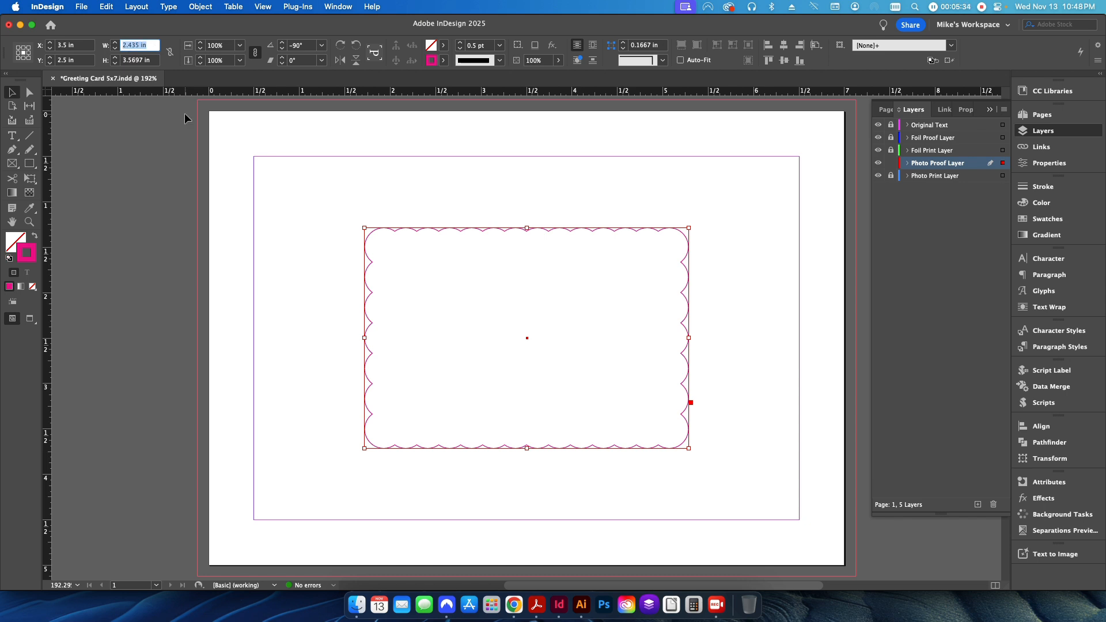
type("5")
key("Tab")
type("7")
key("Return")
left_click(159, 210)
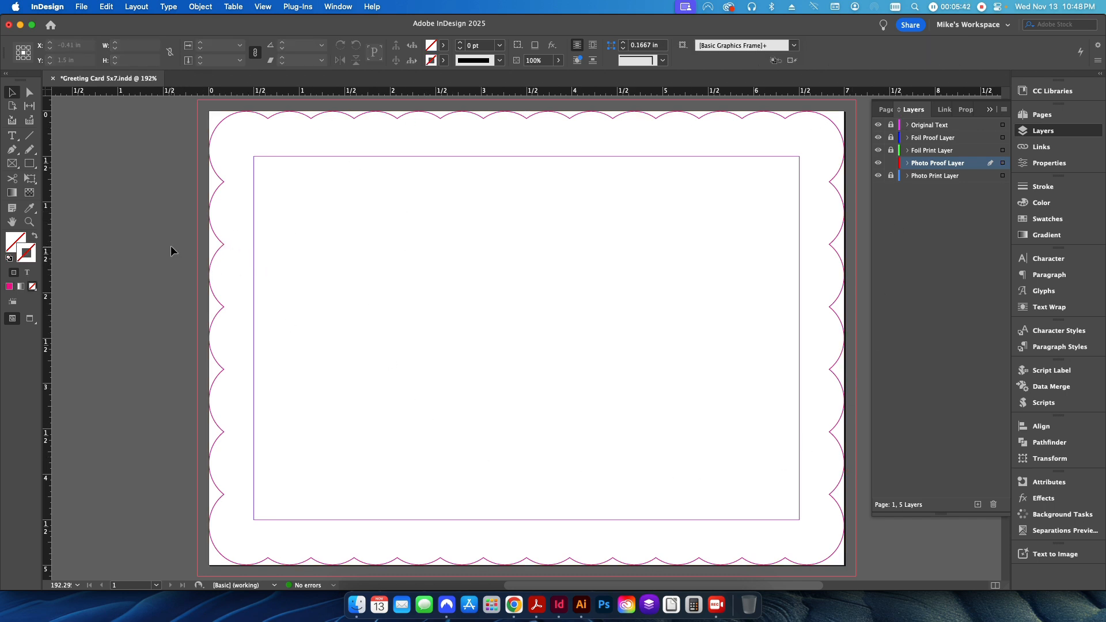
- Change the scalloped outline's content type to Graphic
left_click(287, 294)
right_click(286, 290)
mouse_move(346, 419)
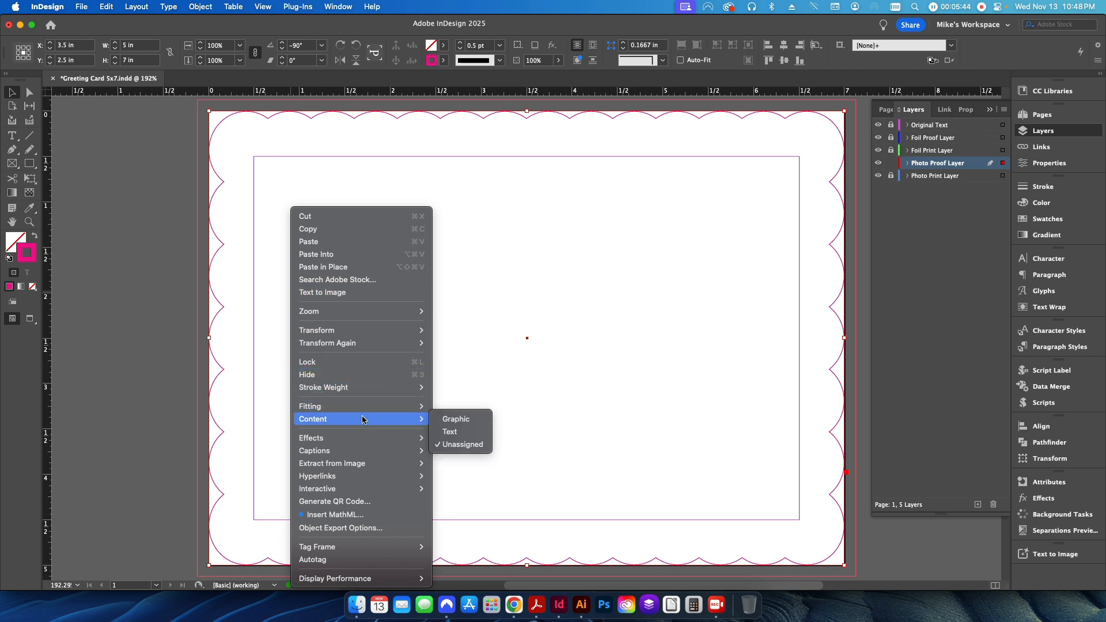
left_click(450, 419)
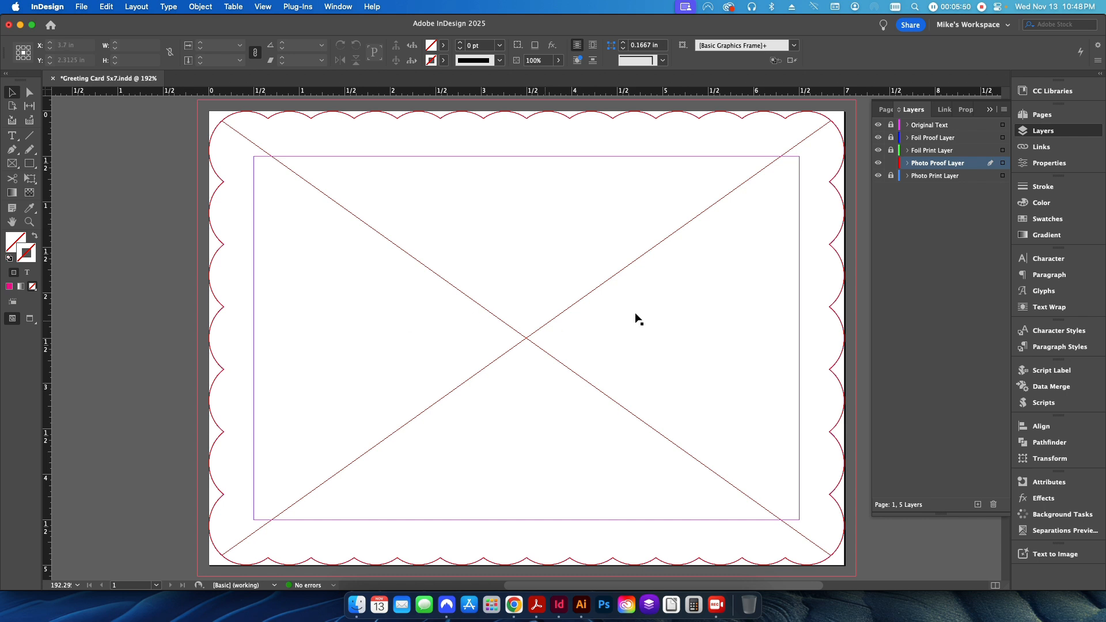
- Lock Photo Proof Layer and draw a 7.25 x 5.25 in rectangle out to the bleed edges on the unlocked Photo Print Layer
left_click(891, 164)
left_click(932, 176)
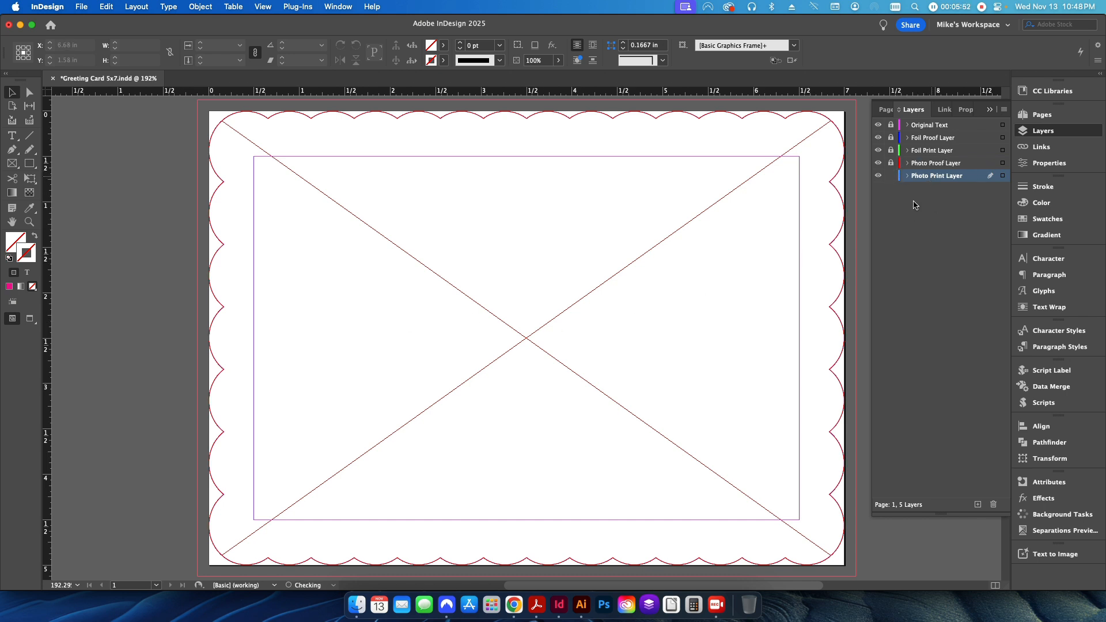
key("m")
left_click_drag(197, 100, 856, 576)
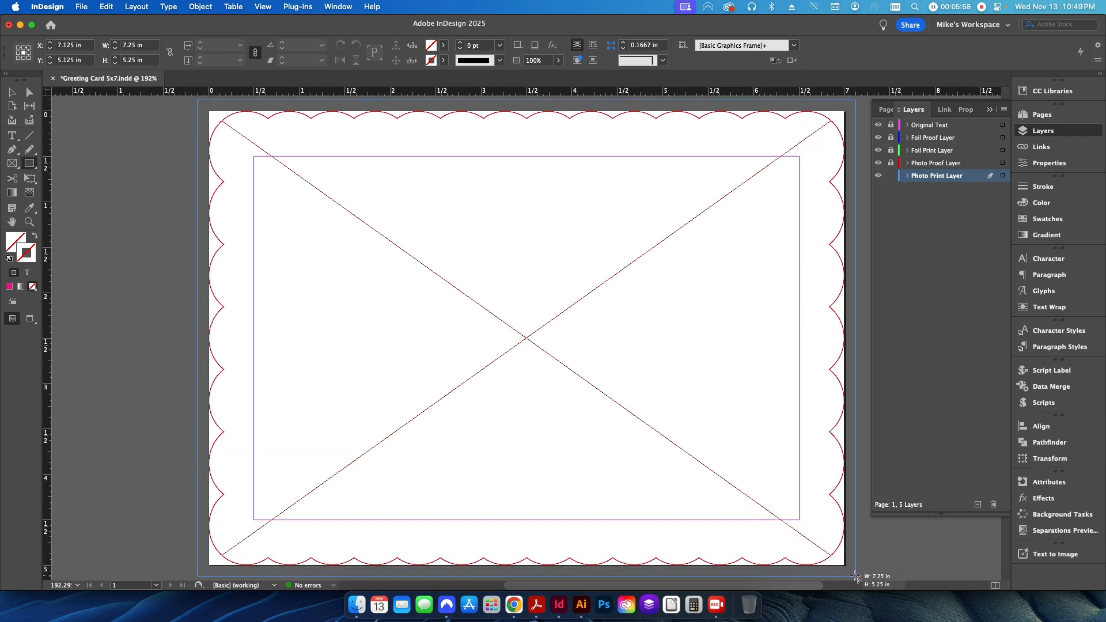
- Place the joyful-family photo in the bleed-size rectangle and fit it so that it fills the frame proportionally
left_click(85, 8)
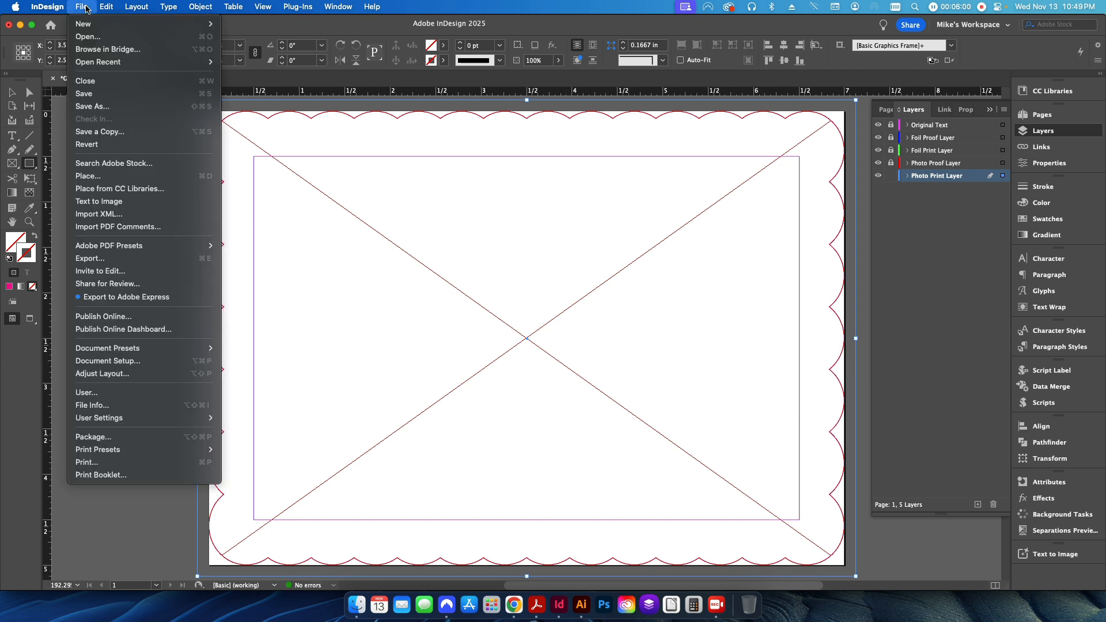
left_click(111, 175)
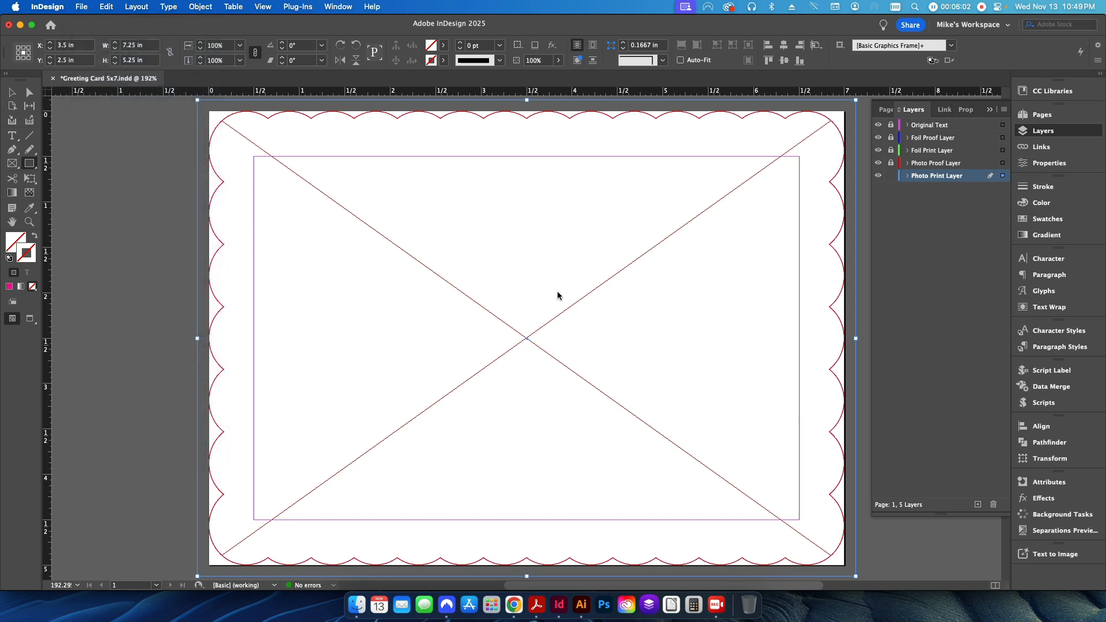
double_click(459, 171)
left_click(699, 433)
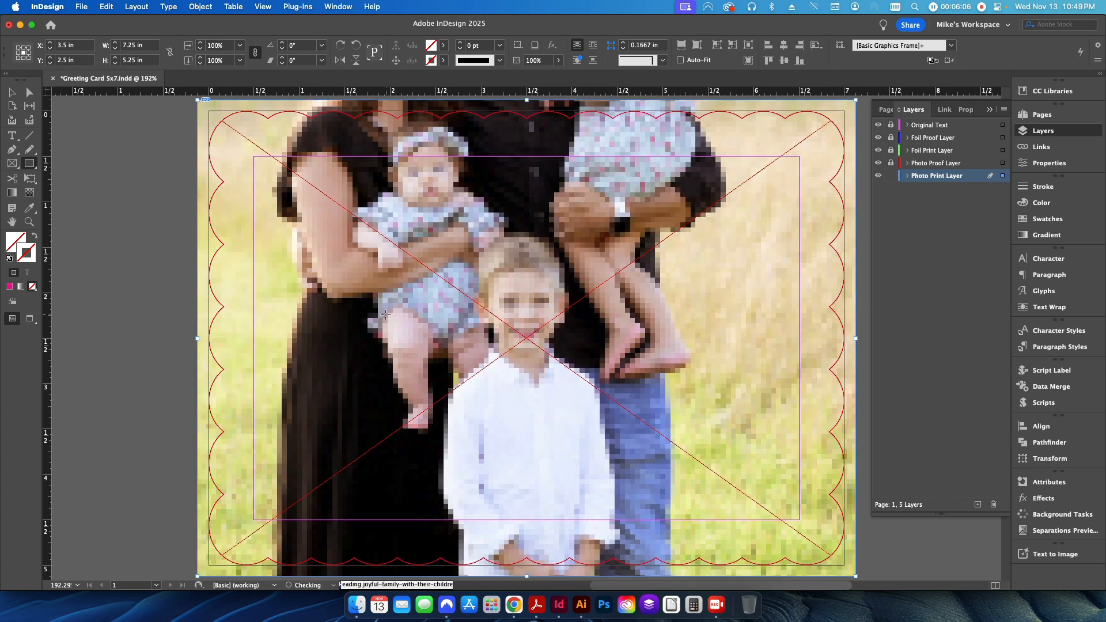
right_click(271, 295)
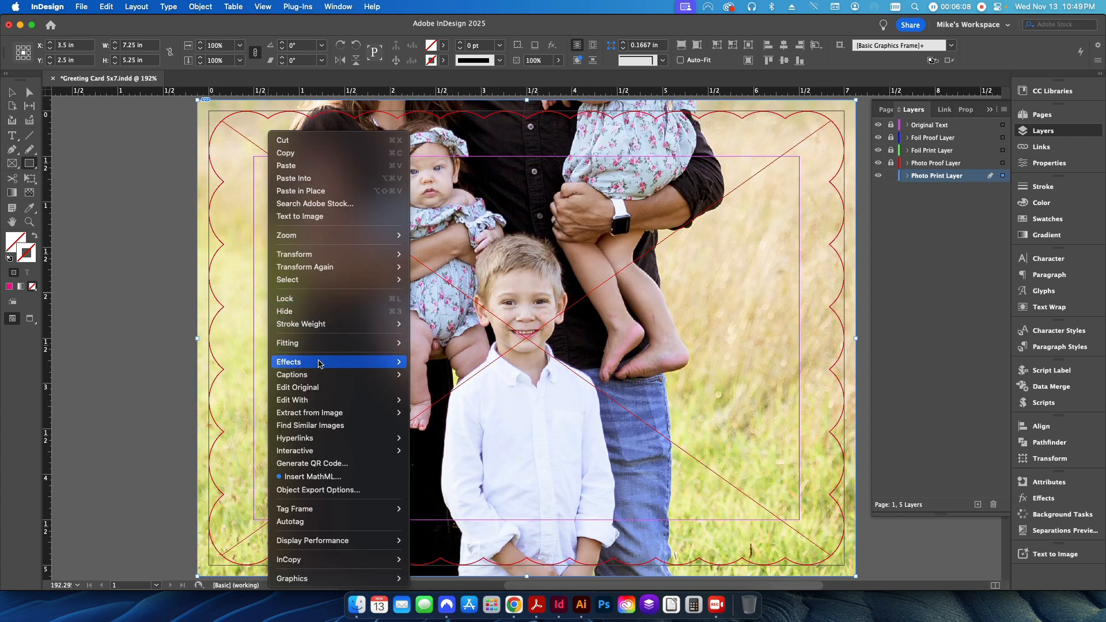
left_click(444, 345)
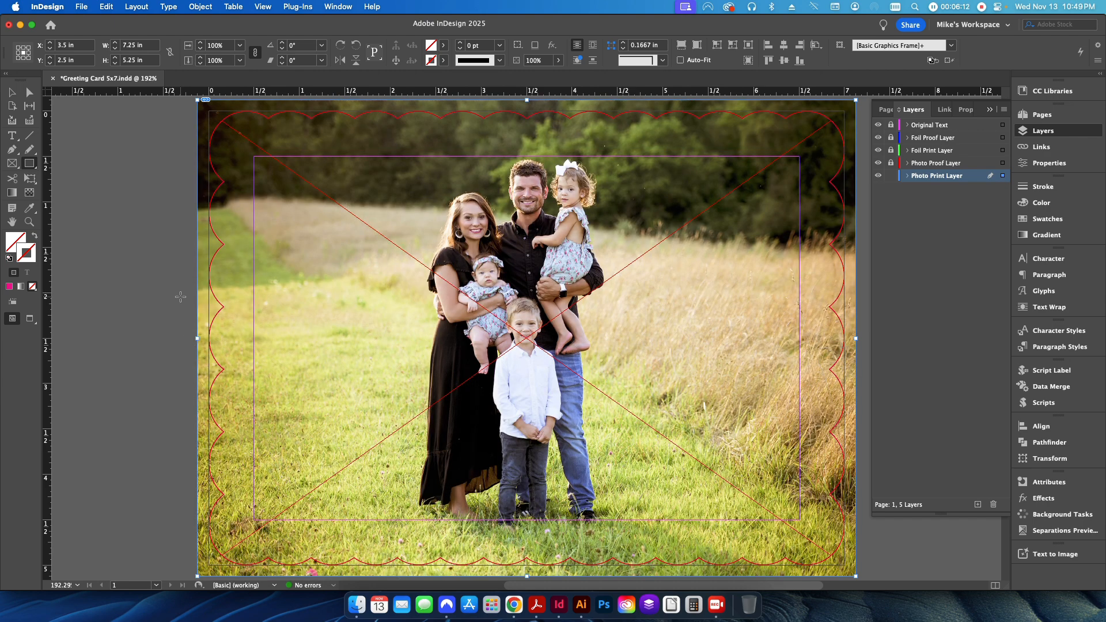
- Lock and hide Photo Print Layer, and make Photo Proof Layer the active unlocked layer
key("v")
left_click(890, 176)
left_click(878, 176)
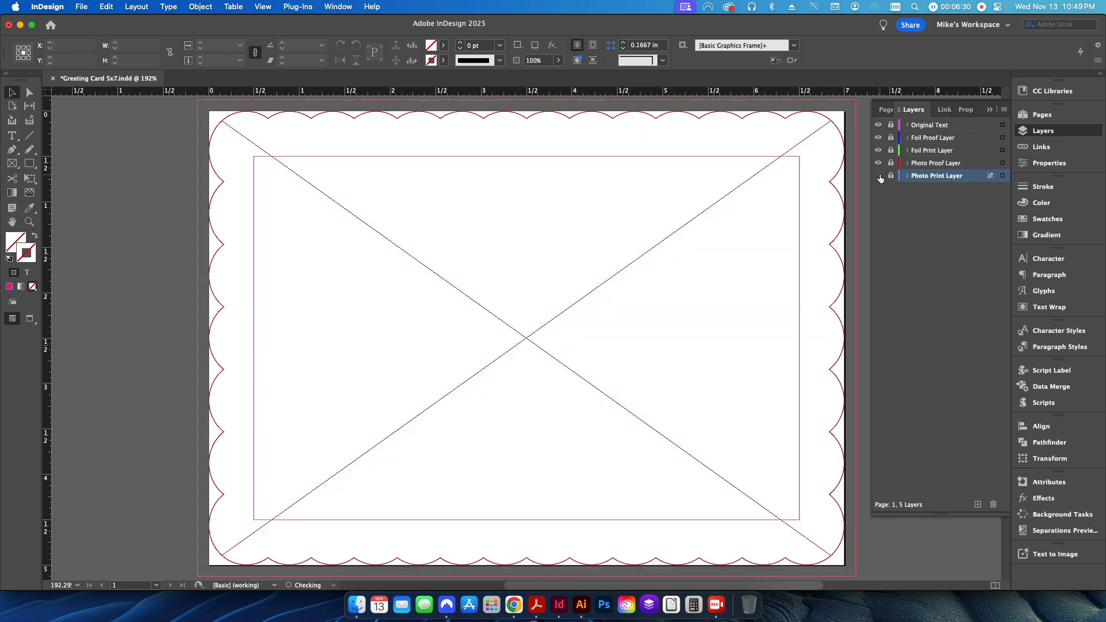
left_click(934, 163)
left_click(891, 163)
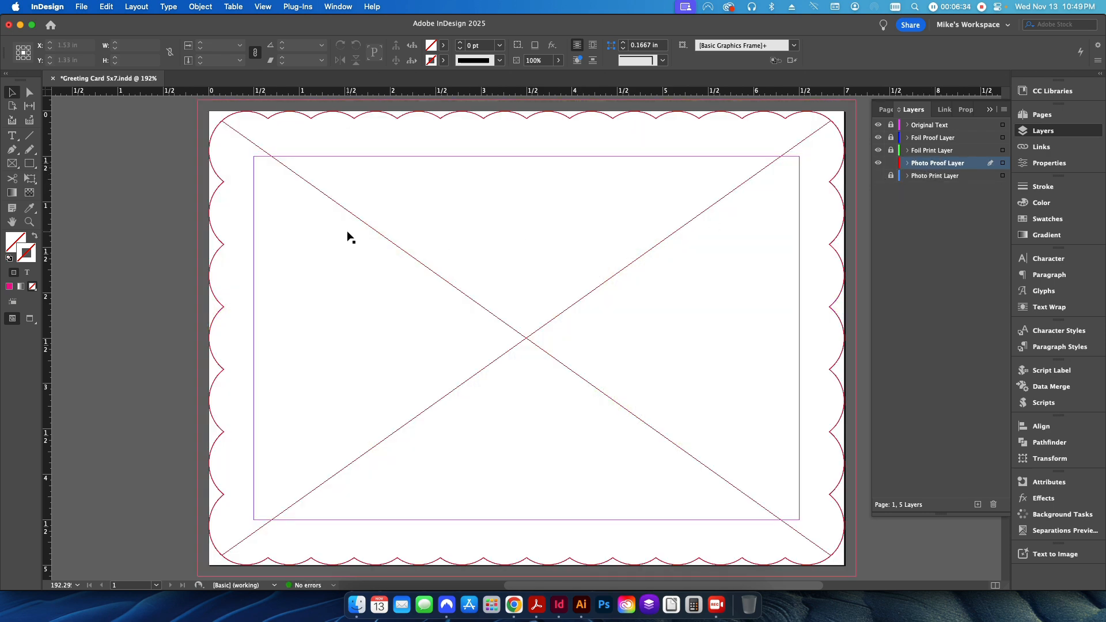
- Paste the copied family photo into the scalloped outline on Photo Proof Layer, then deselect it
left_click(398, 288)
right_click(405, 263)
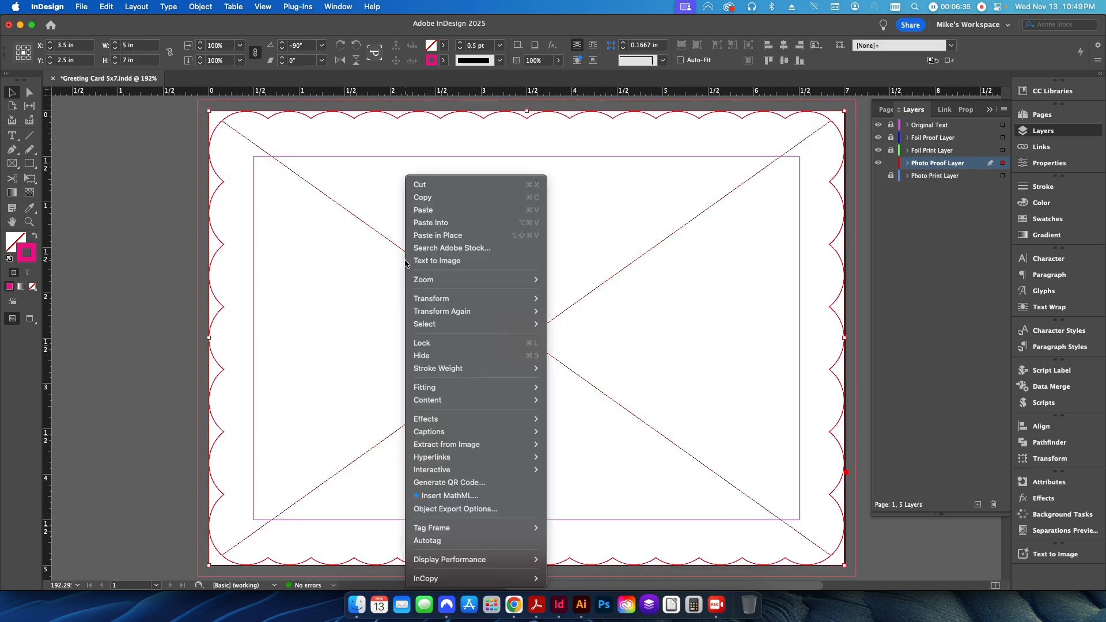
left_click(432, 227)
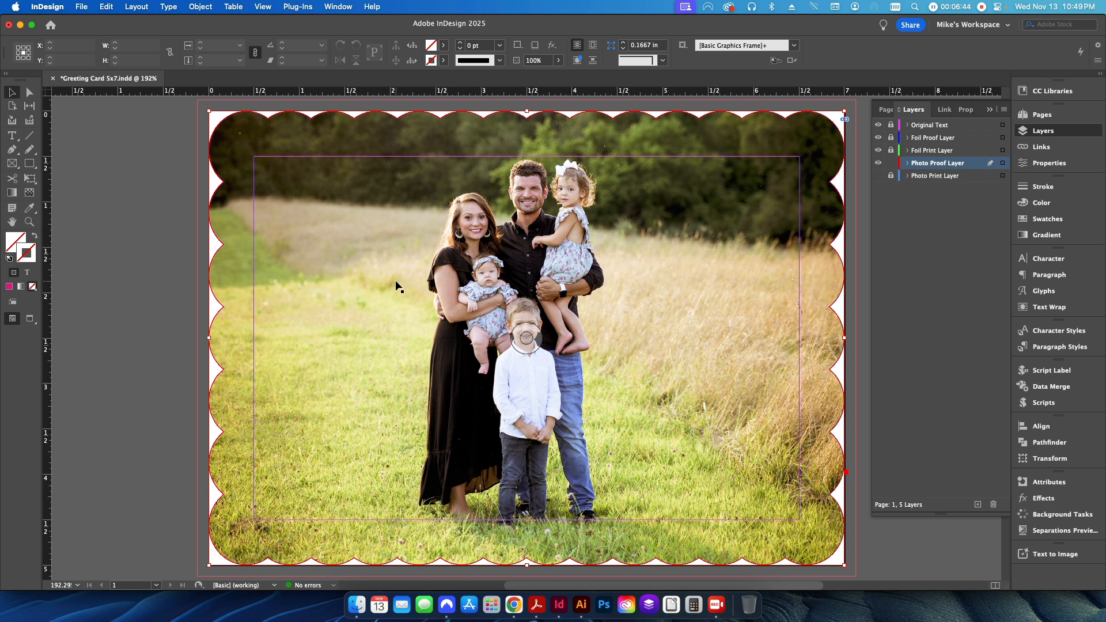
left_click(156, 273)
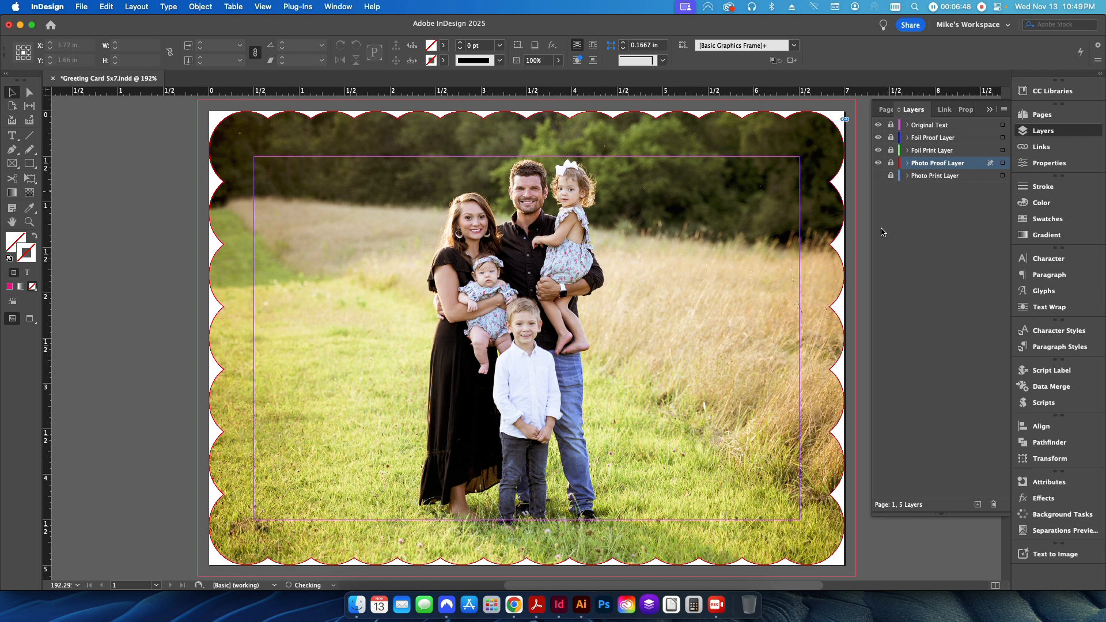
- Lock Photo Proof Layer and make Original Text the active unlocked layer
left_click(890, 163)
left_click(891, 125)
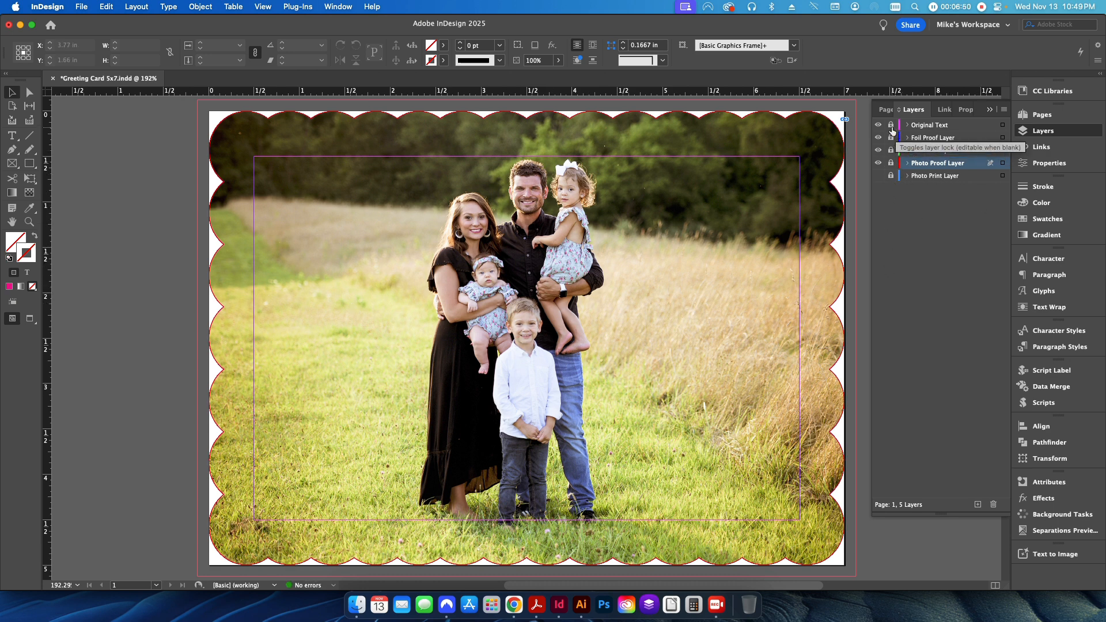
left_click(929, 125)
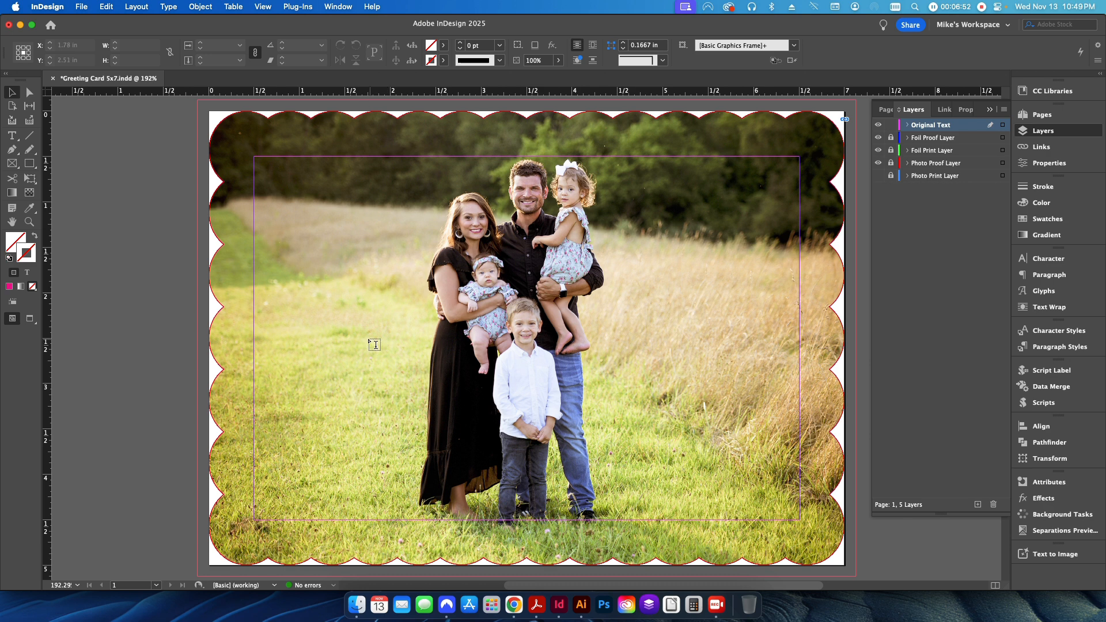
- Draw a text frame about 6 x 1.68 in across the lower margin area and enter "Merry Christmas"
key("t")
left_click_drag(254, 367, 802, 519)
type("Merry Christmas")
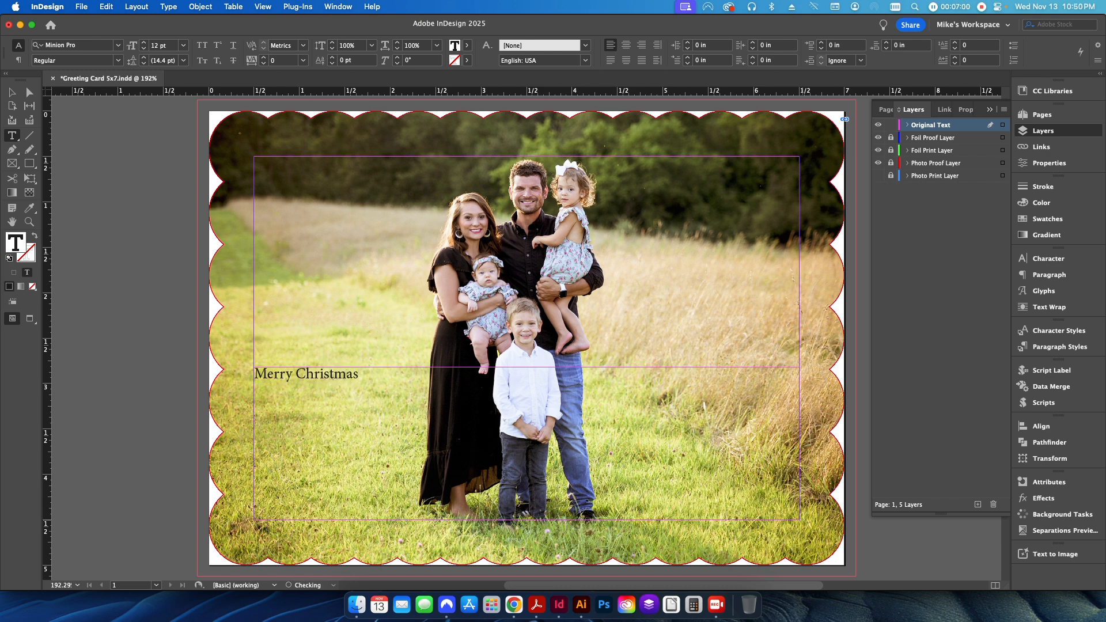
- Format the "Merry Christmas" text in the Brightwall Personal font at 50 pt, centered in its frame
key("super+a")
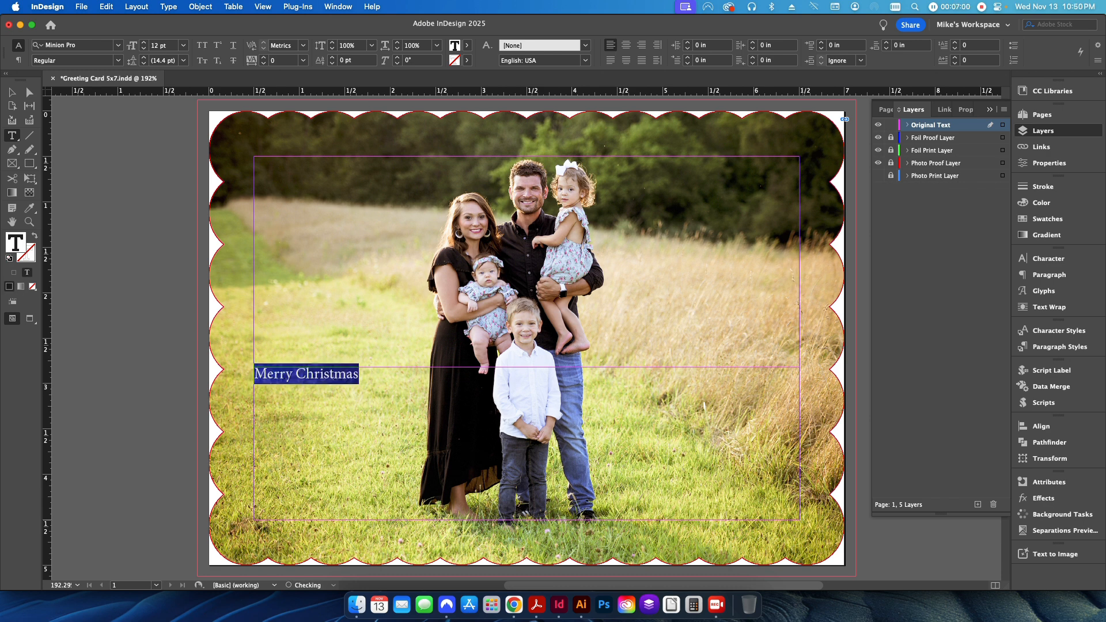
left_click(119, 48)
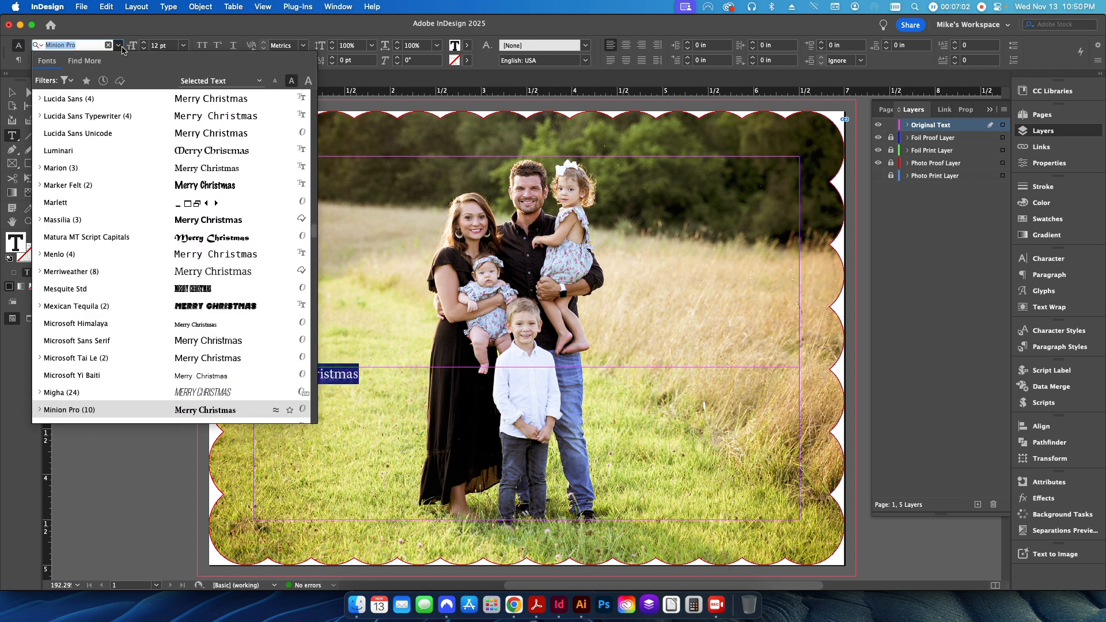
left_click_drag(314, 232, 322, 81)
left_click(86, 105)
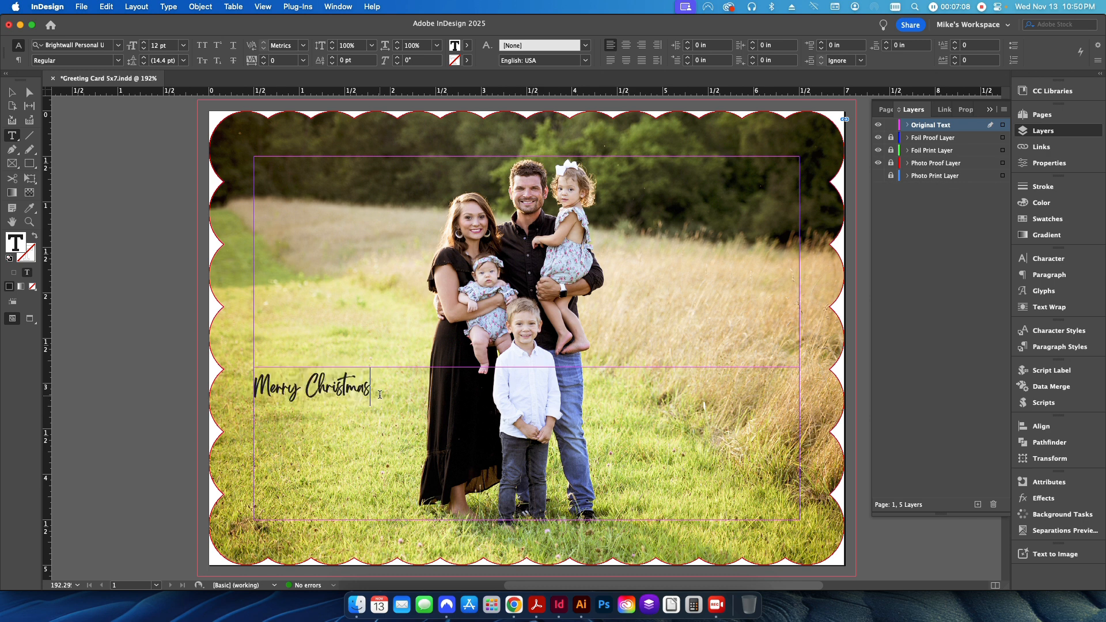
left_click(174, 49)
type("50")
key("Return")
key("super+shift+c")
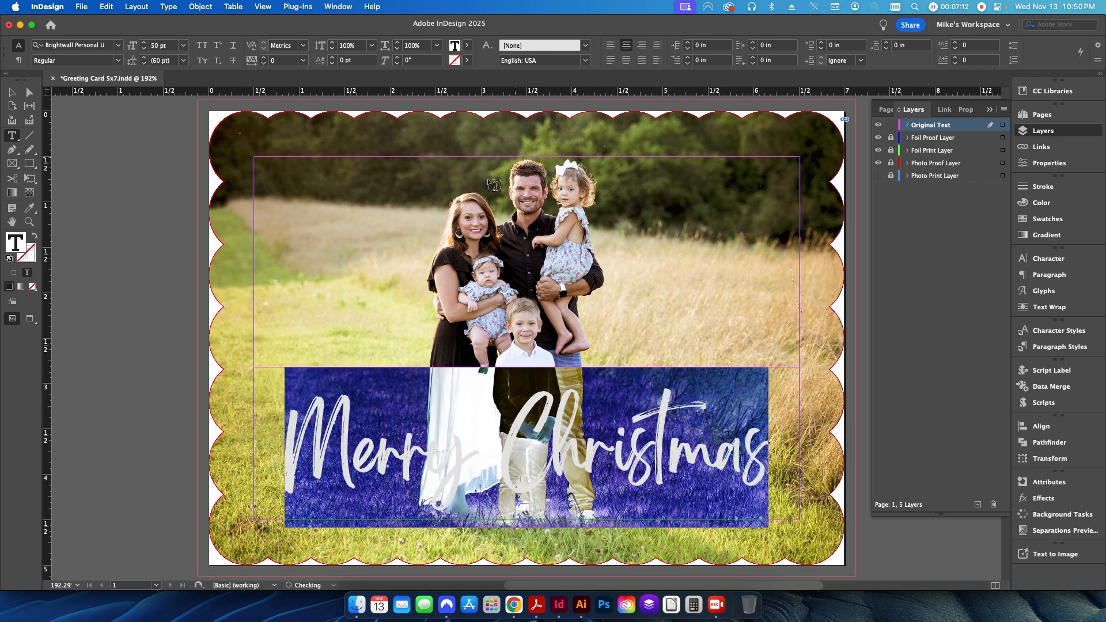
- Move the greeting's text frame slightly down to about Y 3.88 in and copy it
key("Escape")
left_click_drag(488, 455, 490, 478)
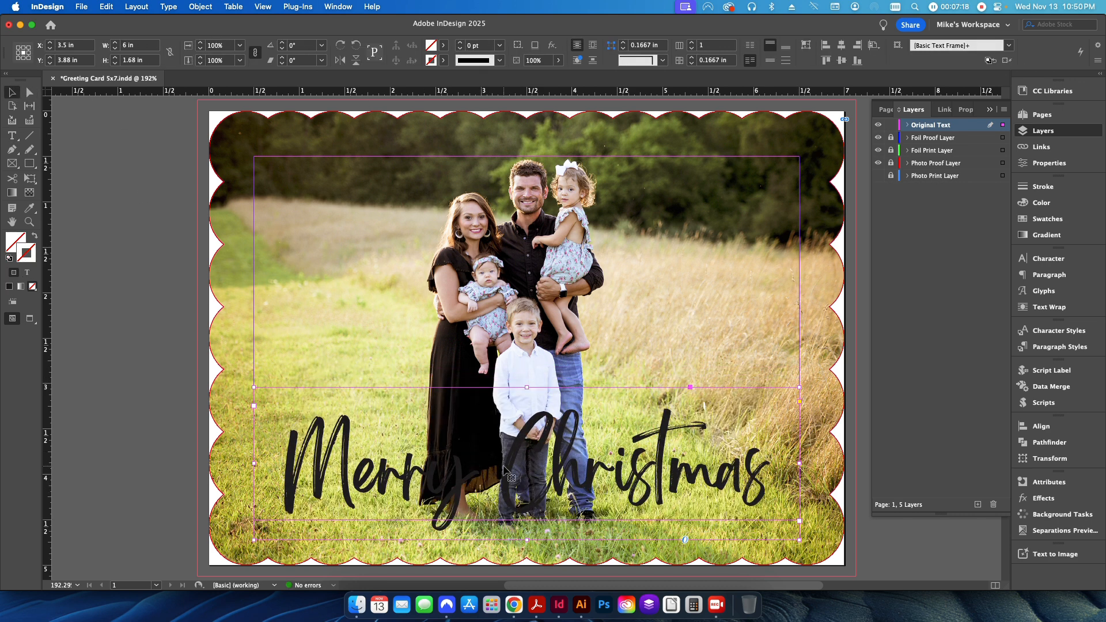
right_click(505, 455)
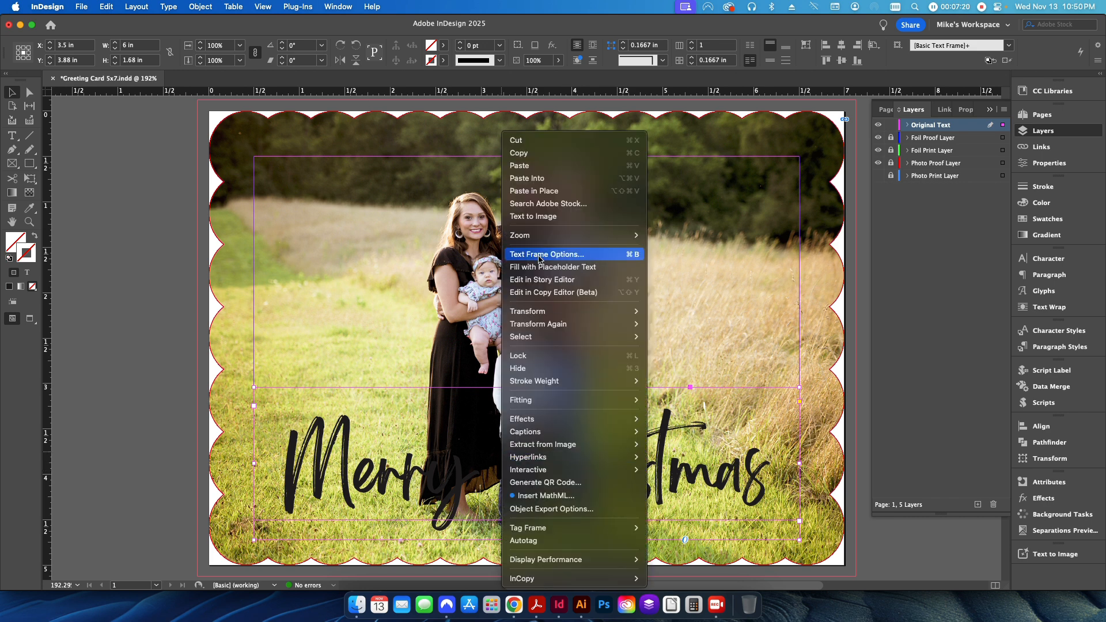
left_click(531, 153)
- Lock and hide the Original Text layer, and make Foil Print Layer the active unlocked layer
left_click(891, 125)
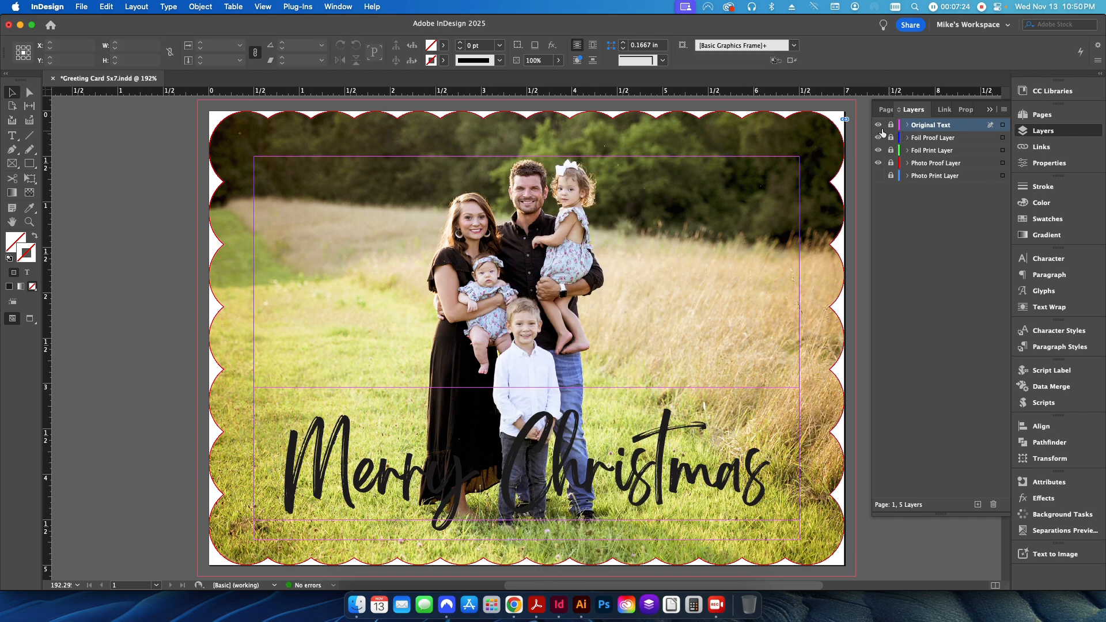
left_click(878, 125)
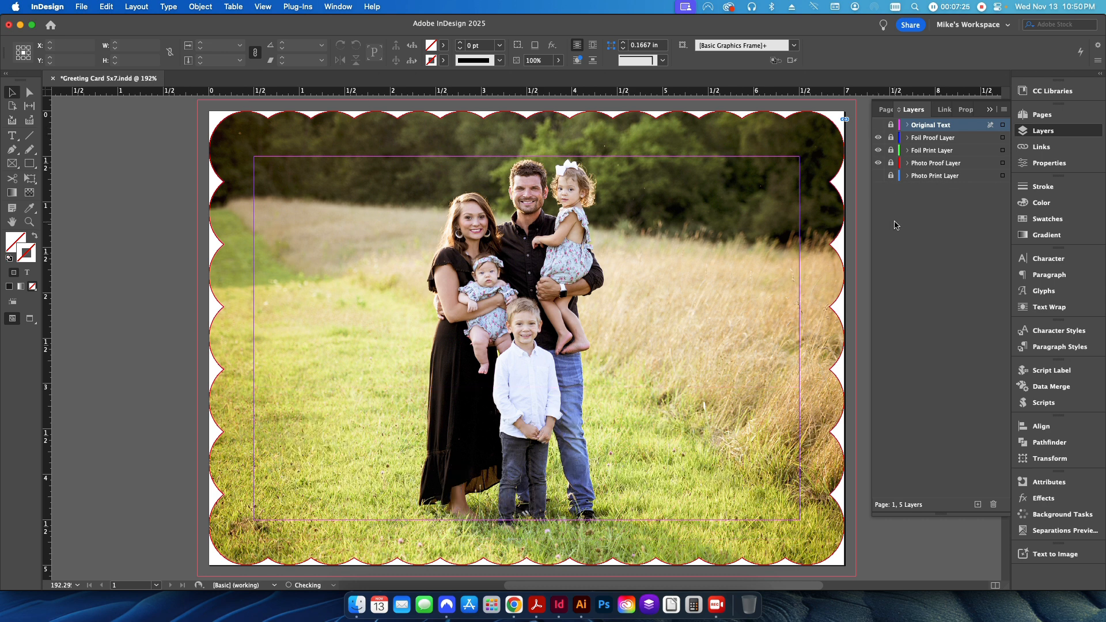
left_click(891, 150)
left_click(922, 151)
- Paste the greeting text in place on Foil Print Layer and convert it to outlines
right_click(561, 383)
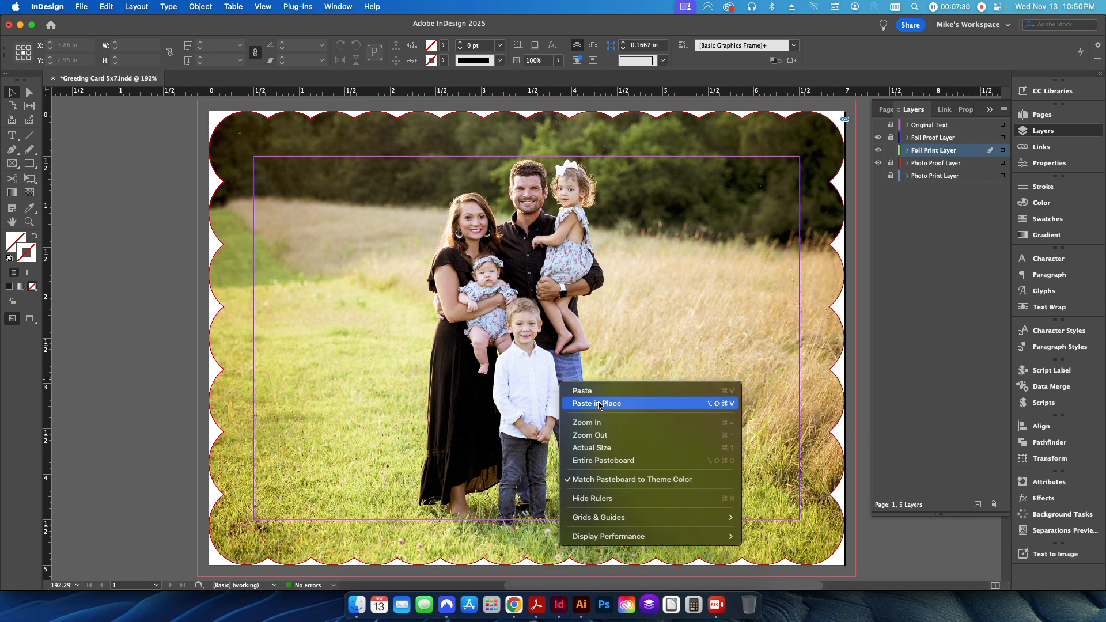
left_click(599, 403)
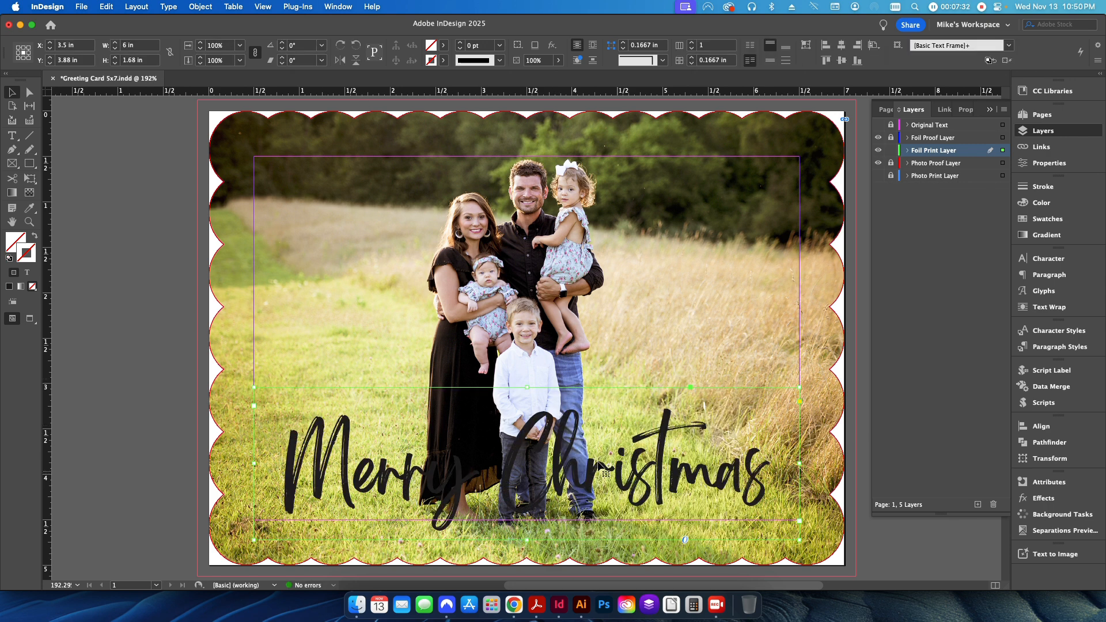
left_click(176, 7)
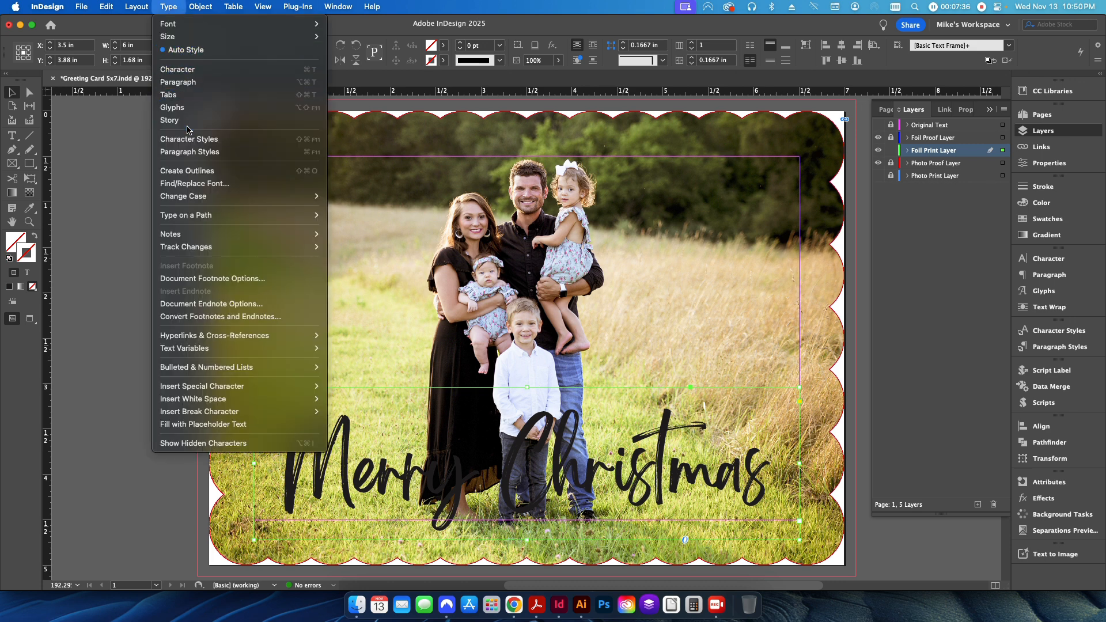
left_click(187, 171)
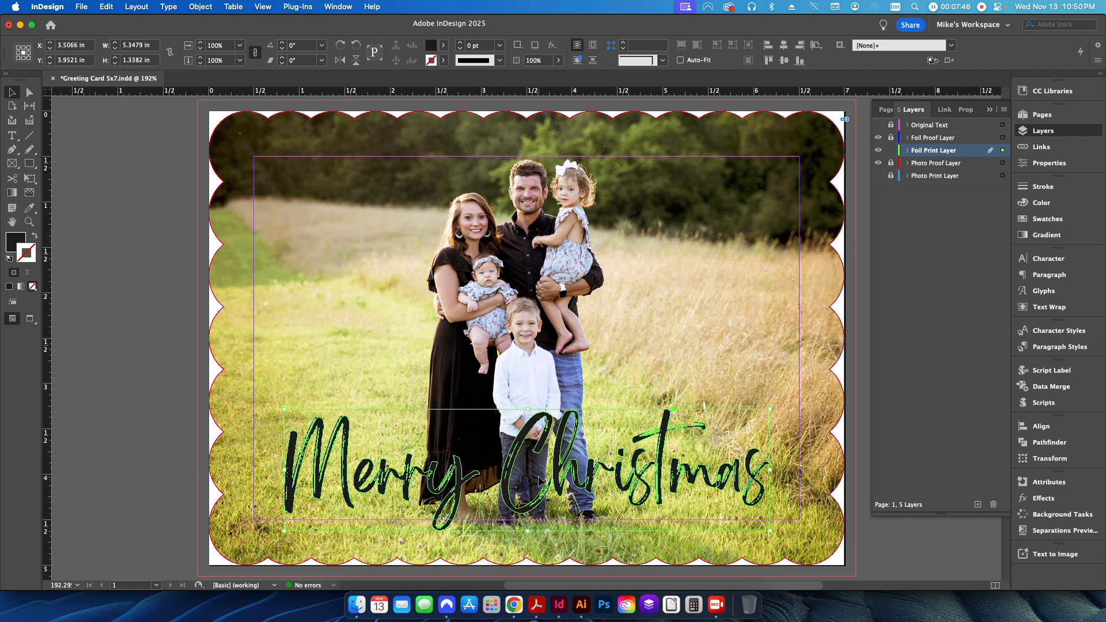
- Fill the outlined greeting with the C=0 M=0 Y=100 K=0 swatch and redefine that swatch as a spot color named Foil
left_click(1045, 218)
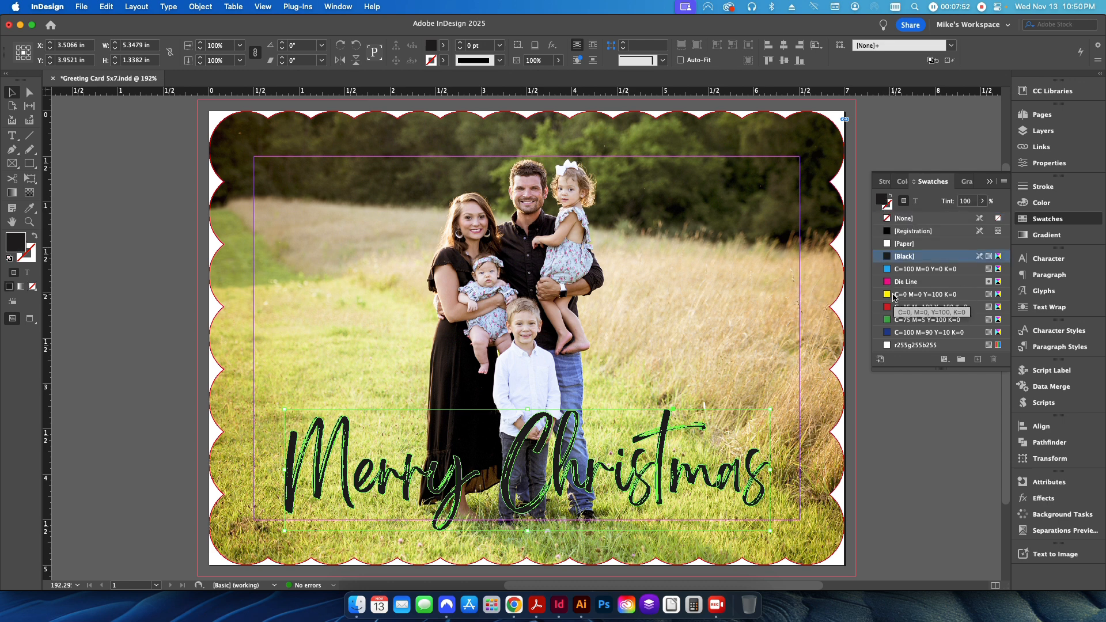
left_click(884, 296)
double_click(899, 295)
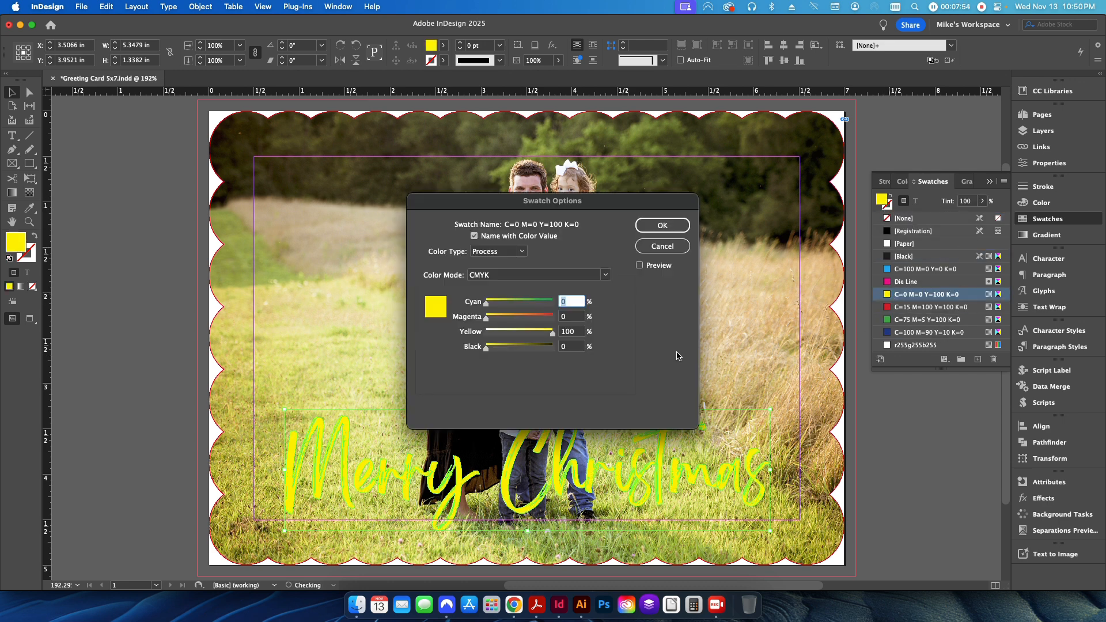
left_click(499, 253)
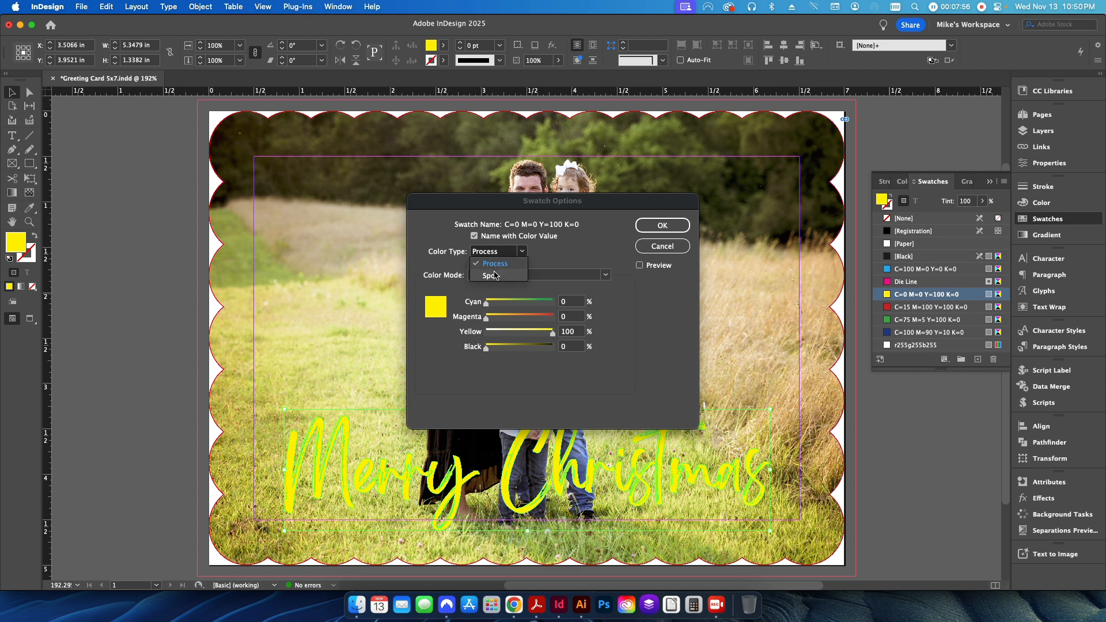
left_click(494, 276)
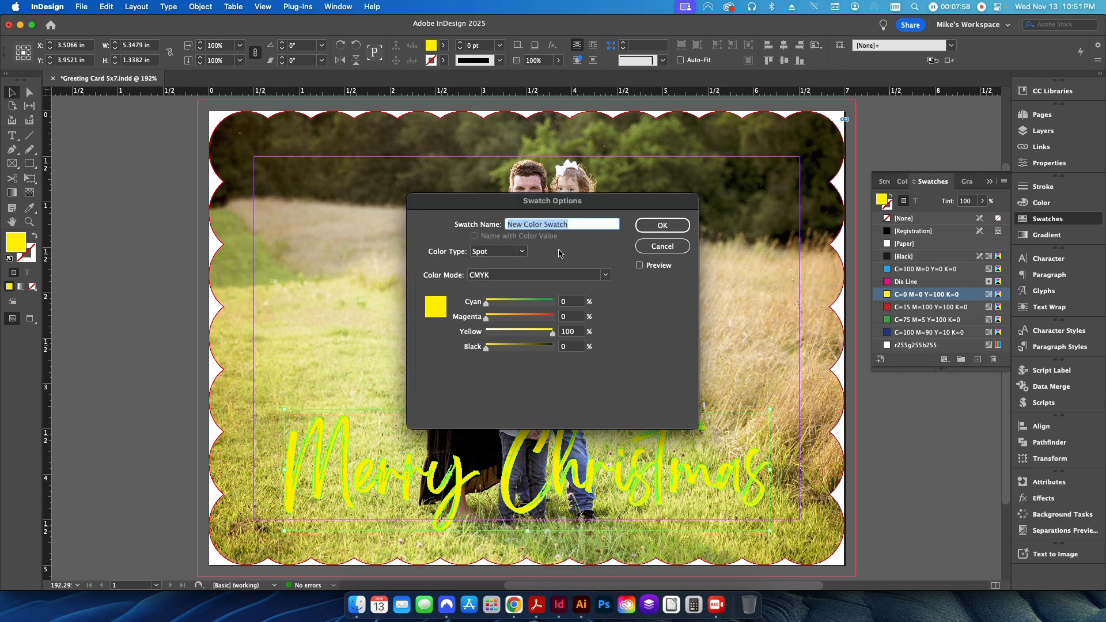
type("Fio")
key("Return")
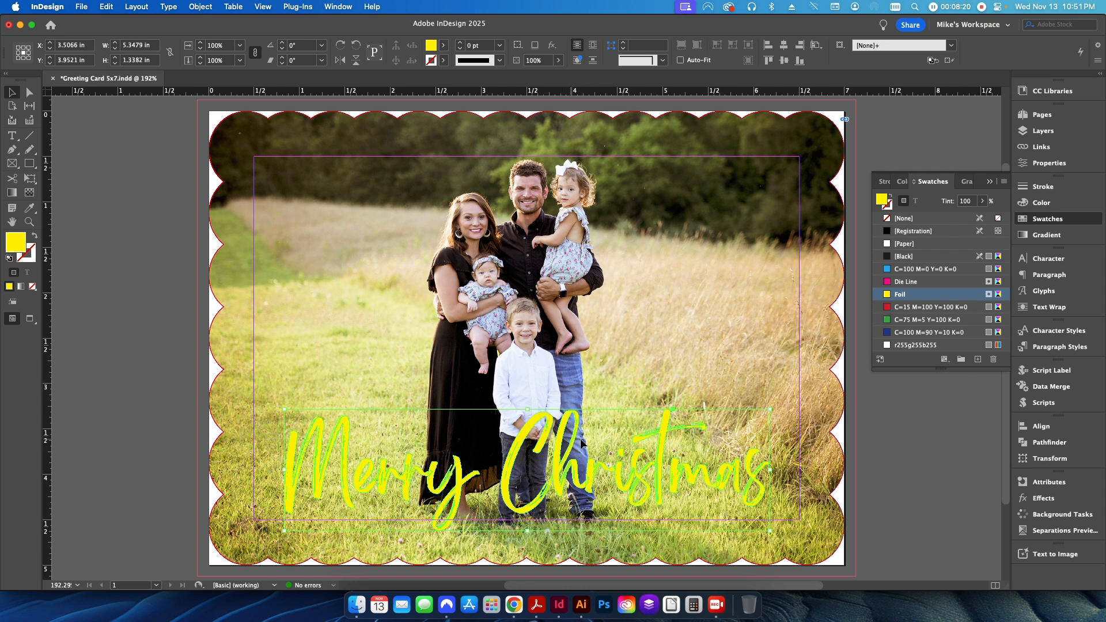
- Lock and hide Foil Print Layer, and make Foil Proof Layer the active unlocked layer
left_click(1043, 131)
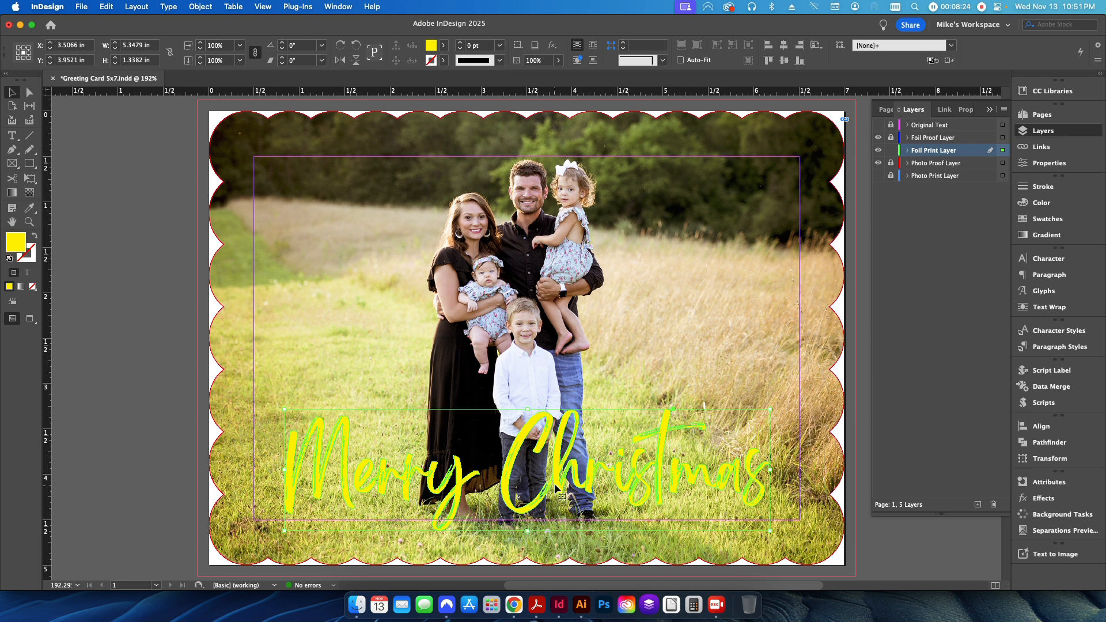
left_click(890, 150)
left_click(878, 150)
left_click(891, 137)
left_click(921, 139)
right_click(667, 333)
left_click(696, 360)
key("super+z")
- Paste the outlined greeting in place on Foil Proof Layer and place Silver Foil Pattern.jpg inside the lettering
right_click(676, 349)
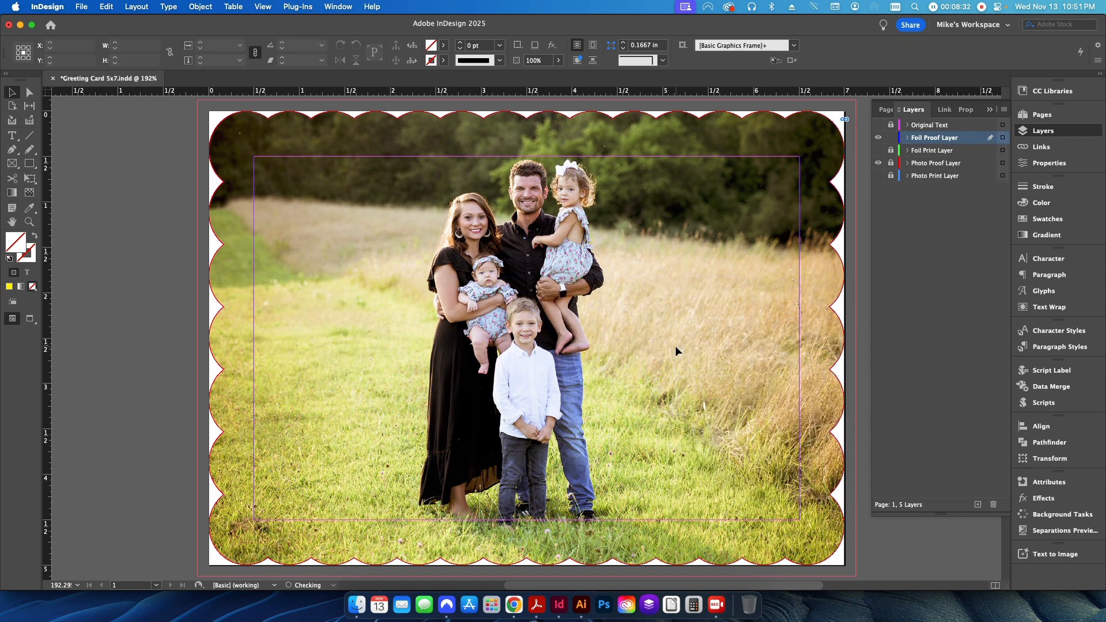
left_click(697, 372)
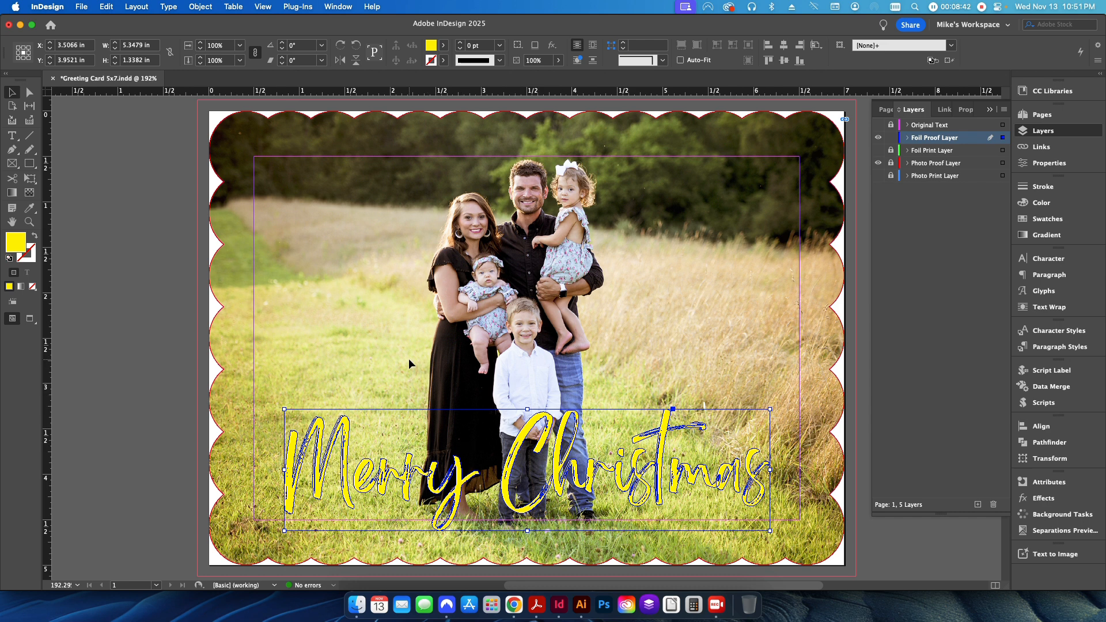
left_click(82, 7)
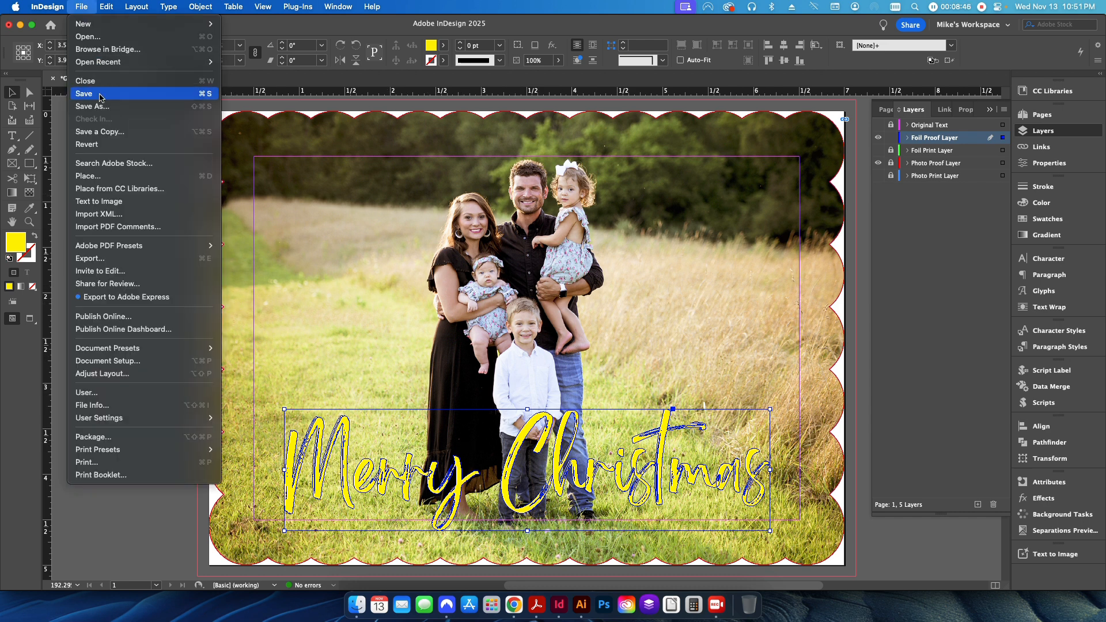
left_click(88, 176)
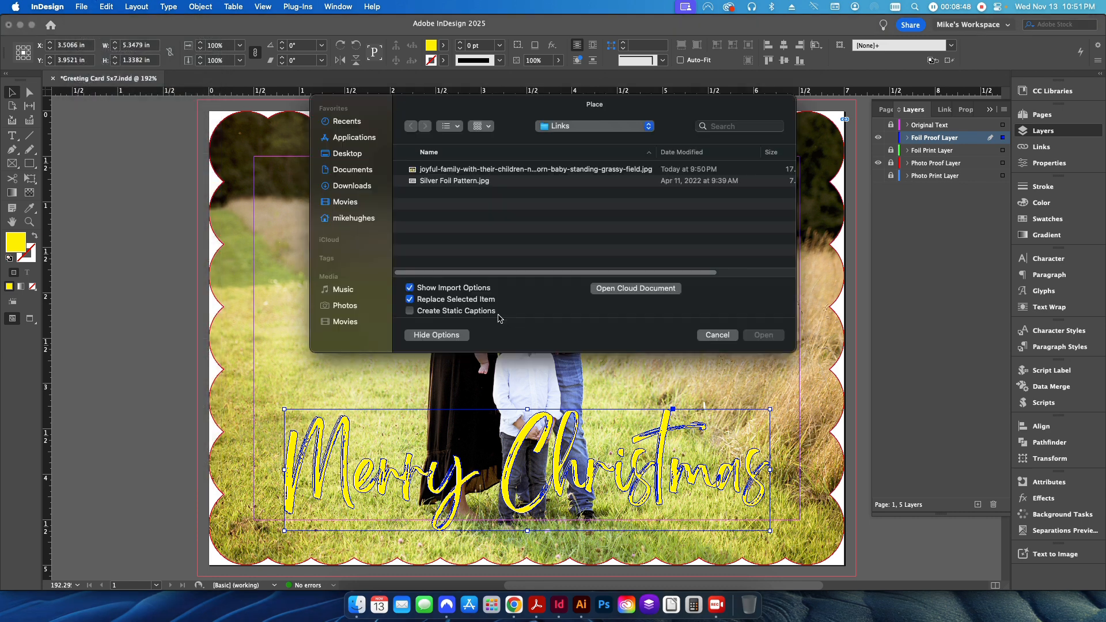
left_click(458, 183)
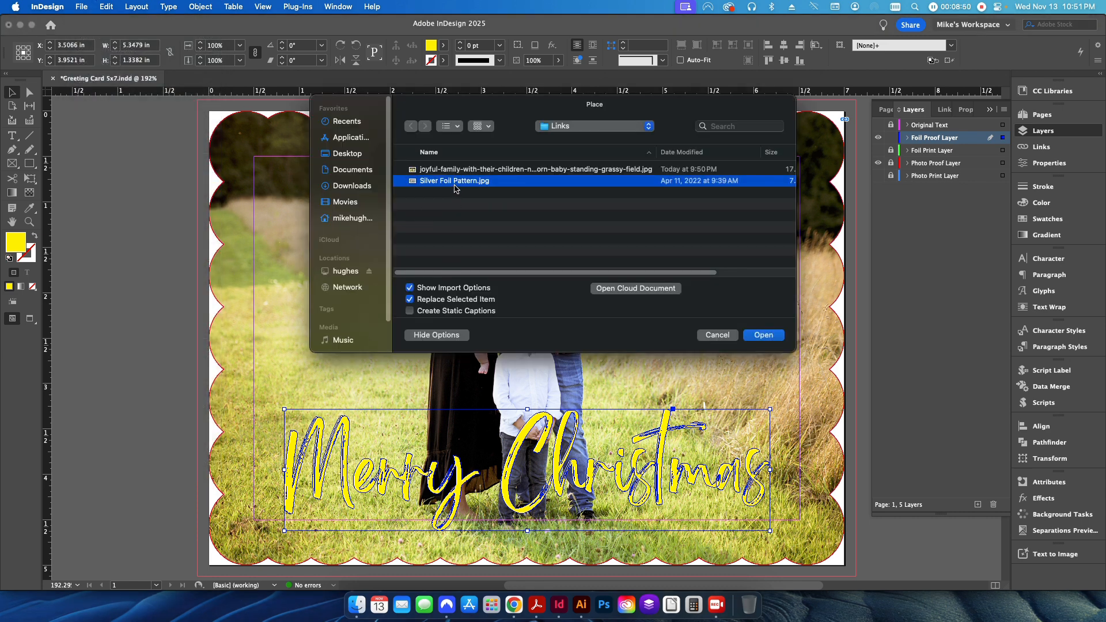
left_click(764, 335)
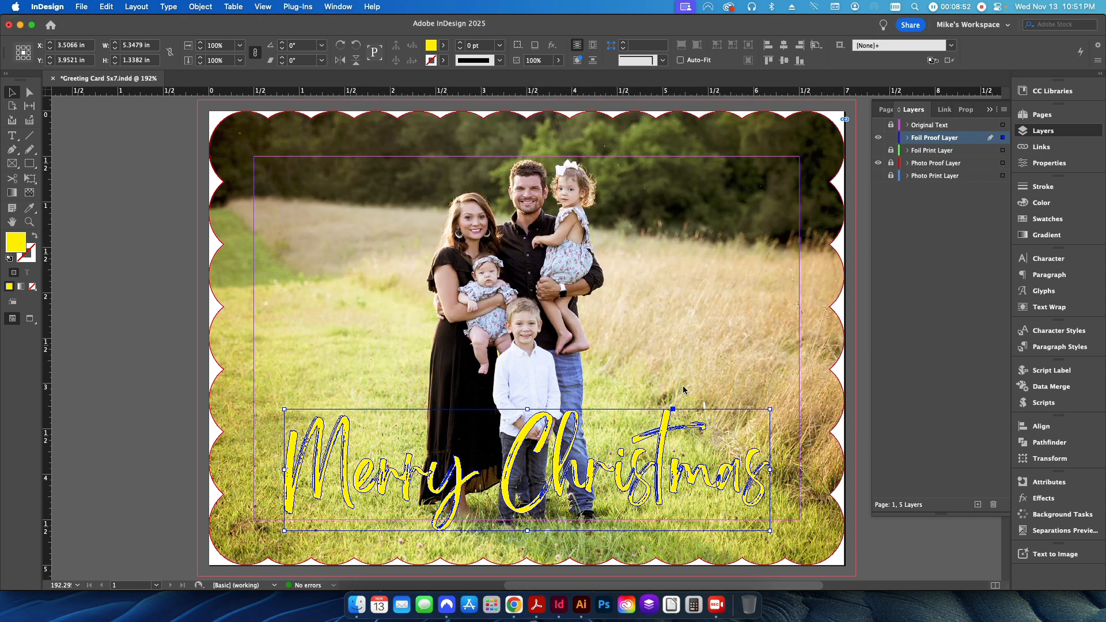
left_click(692, 430)
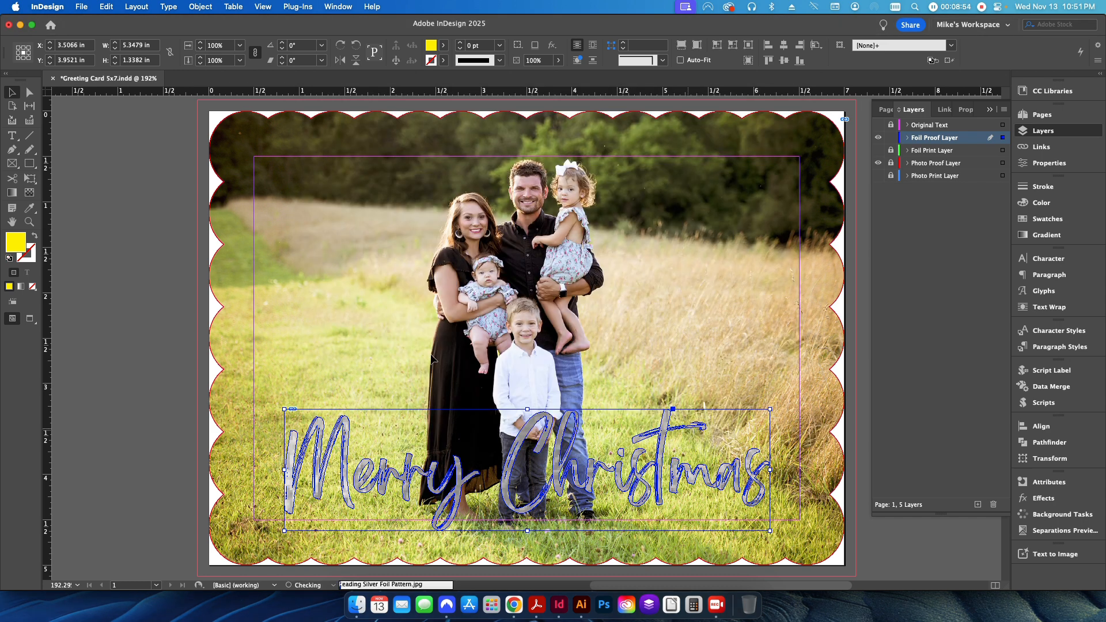
- Preview the finished card and export it as a print PDF named Greeting Card 5x7 Proof, using the document bleed settings without printer's marks
left_click(202, 420)
key("w")
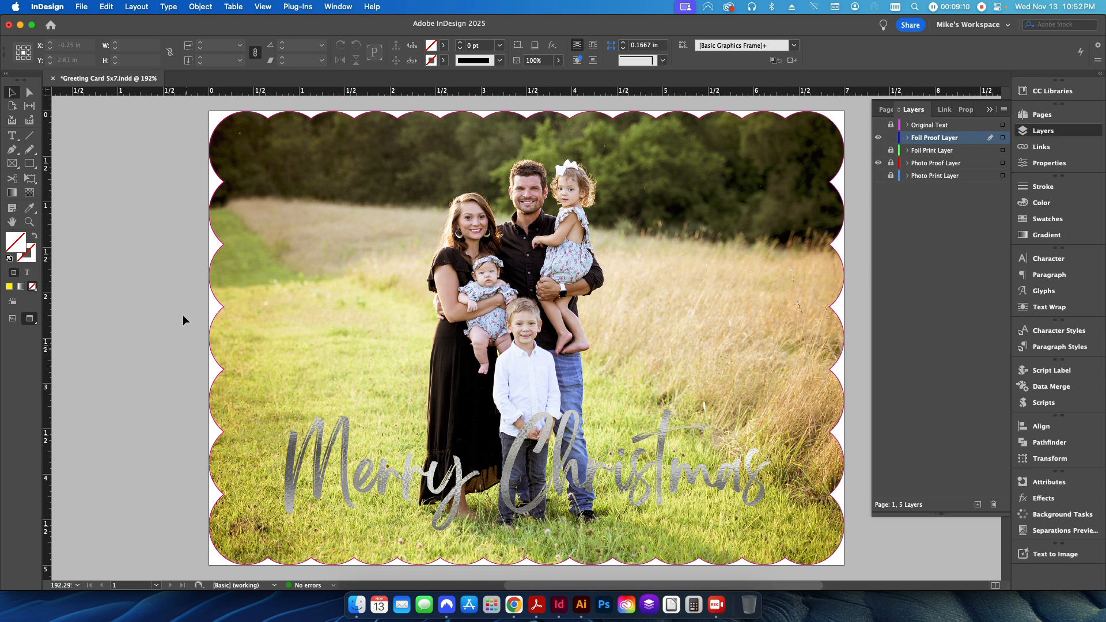
left_click(80, 6)
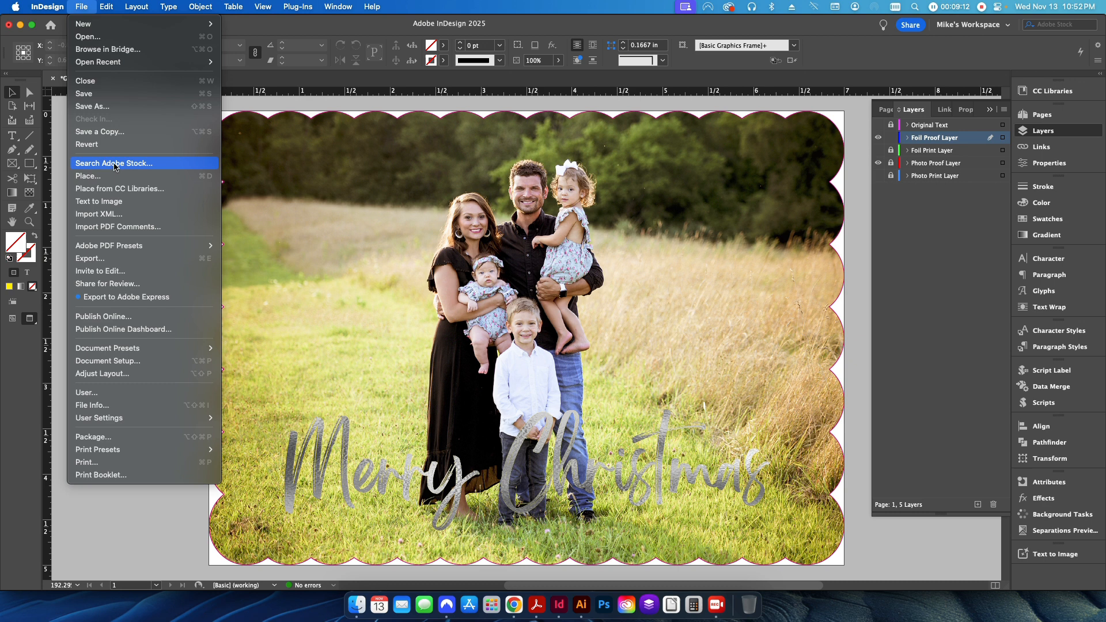
left_click(110, 258)
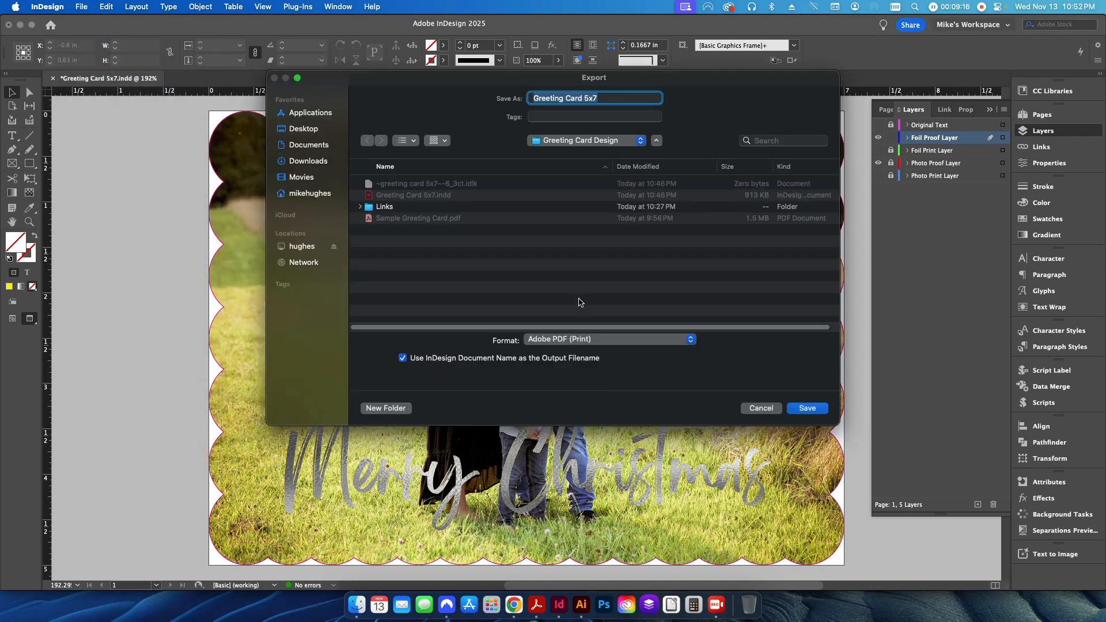
key("Right")
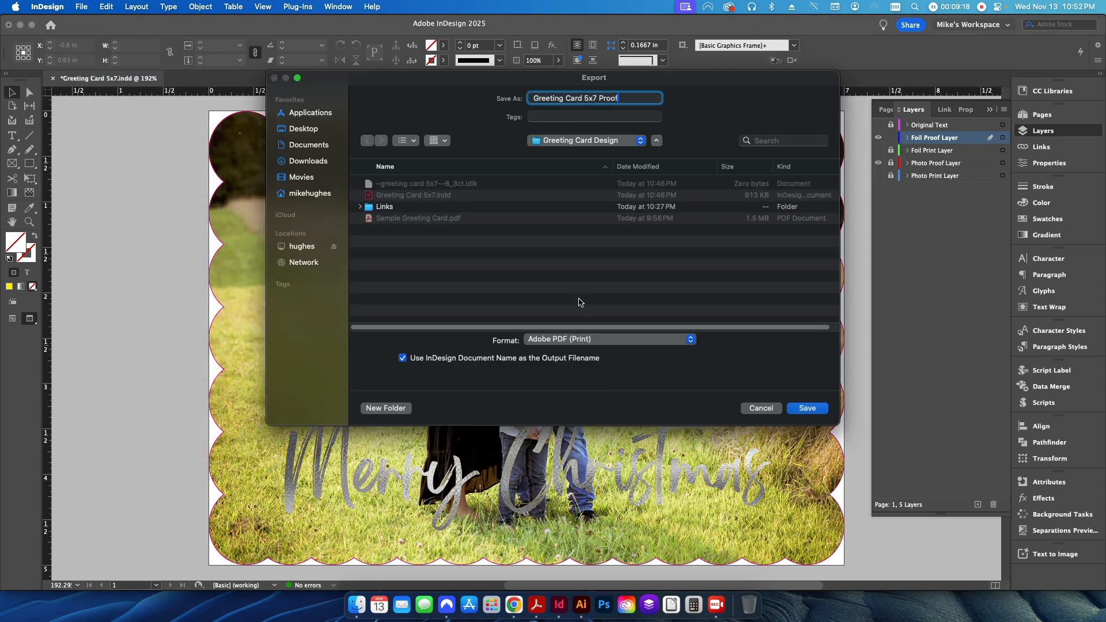
left_click(807, 408)
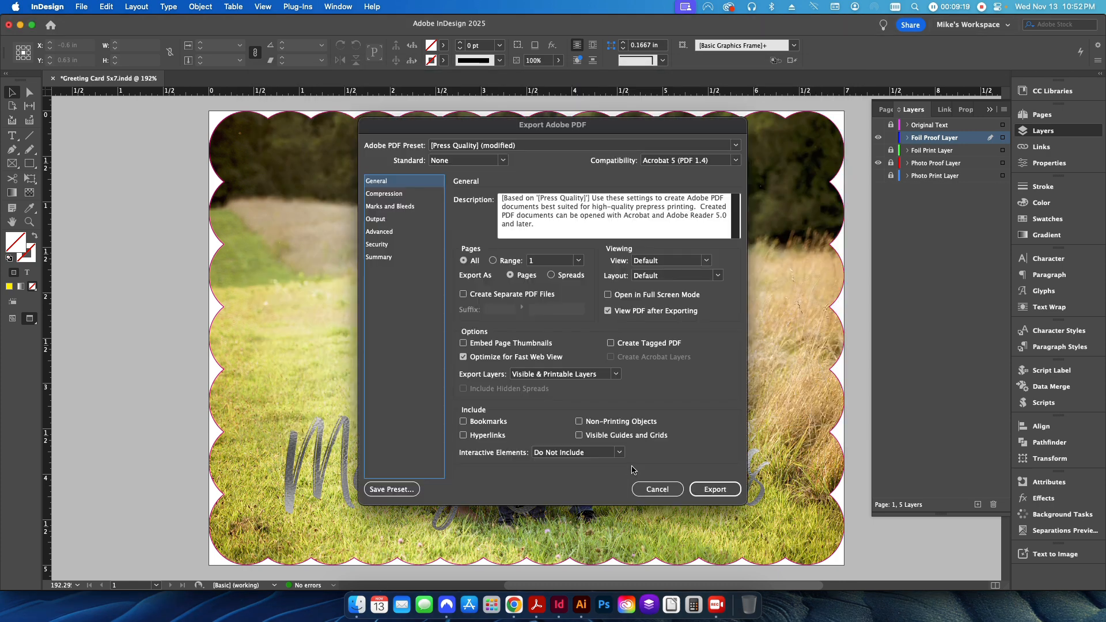
left_click(411, 211)
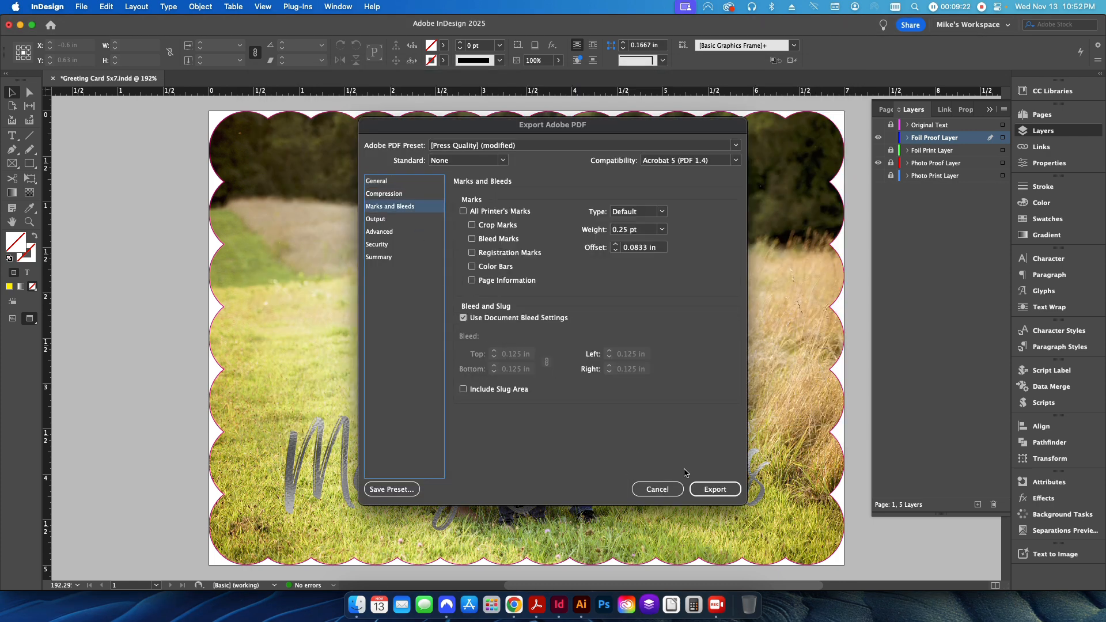
left_click(706, 489)
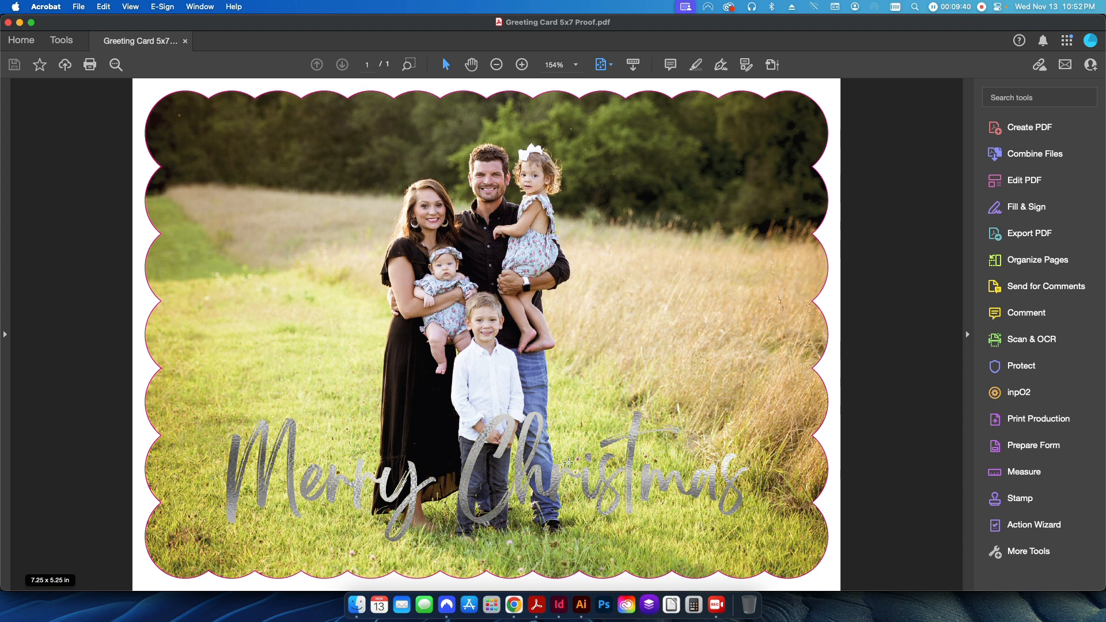
- Compare the InDesign card layout with the exported proof PDF in Acrobat, ending back in InDesign
left_click(558, 605)
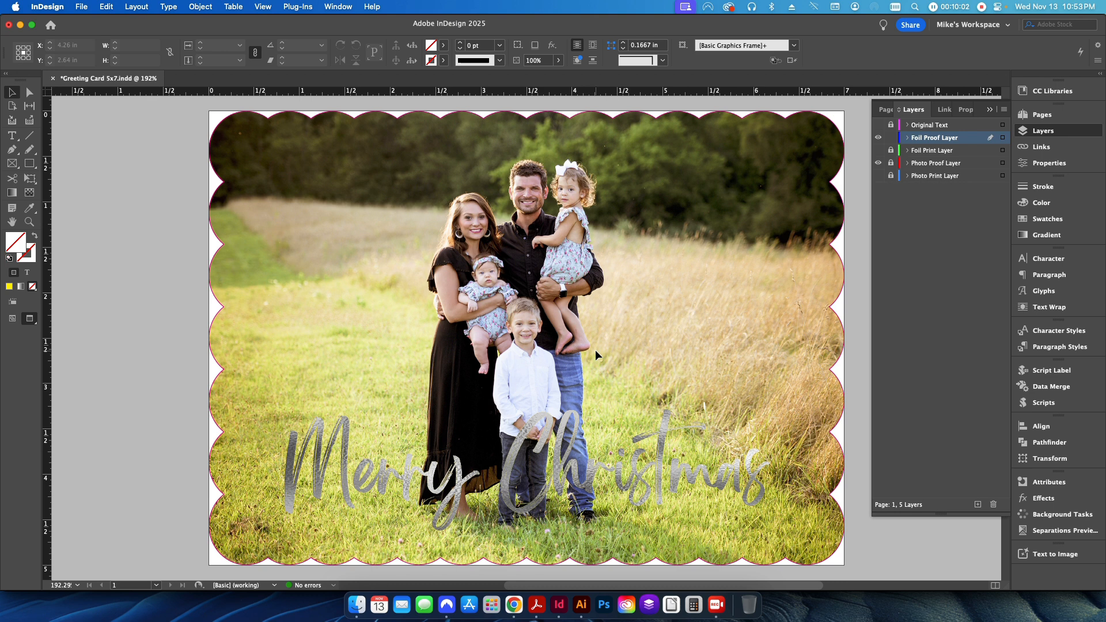
left_click(537, 605)
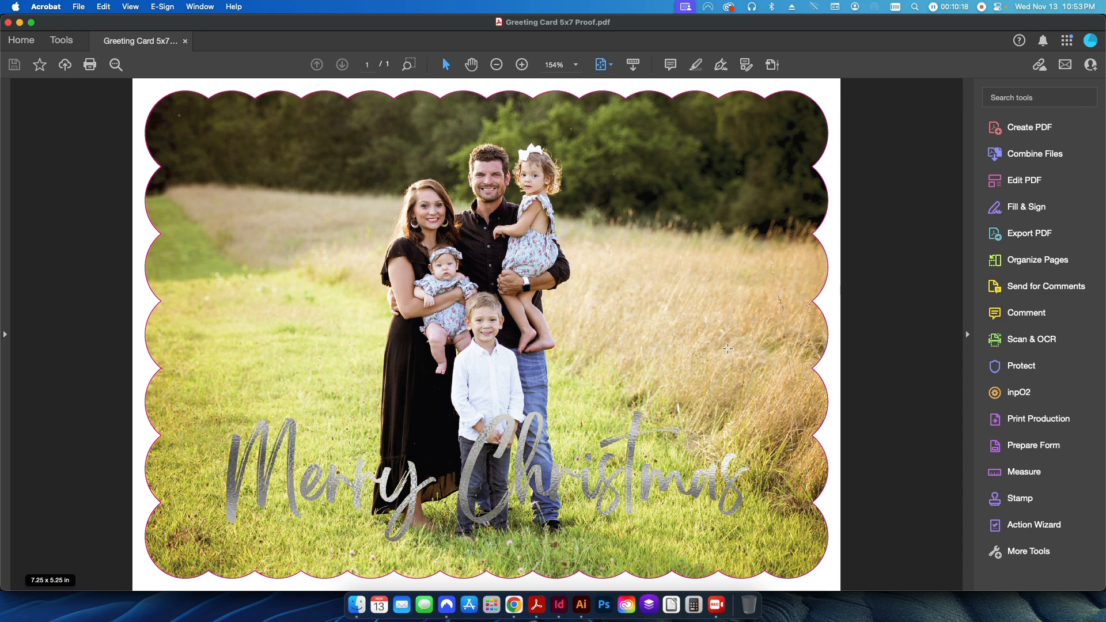
key("super+Tab")
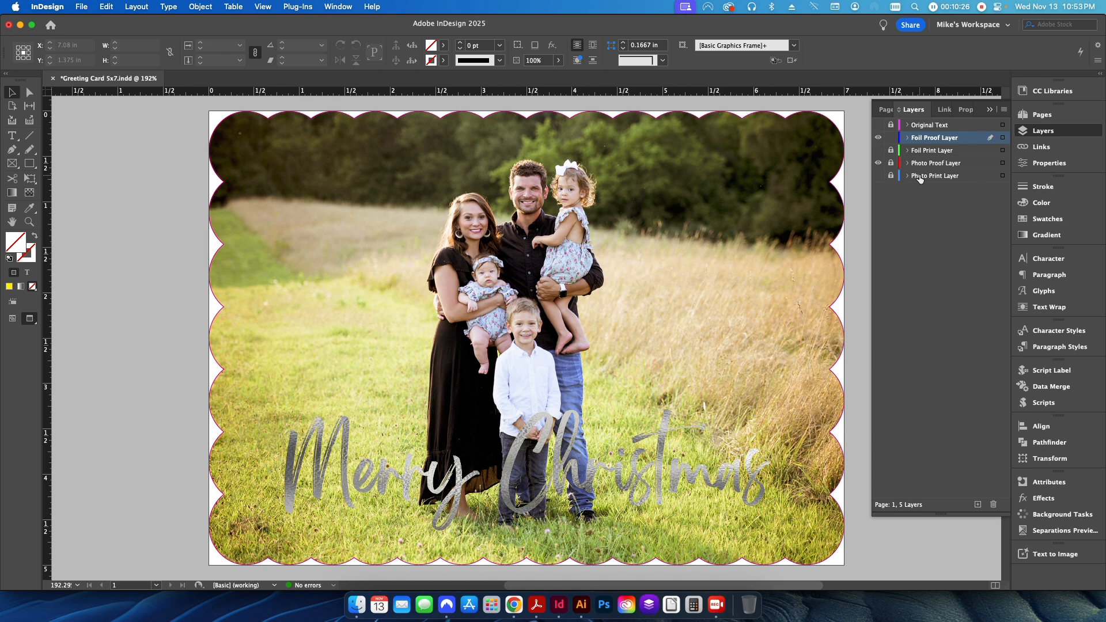
- Display Photo Print Layer and Foil Print Layer in place of the two proof layers, and isolate Foil Print Layer
left_click(878, 176)
left_click(878, 163)
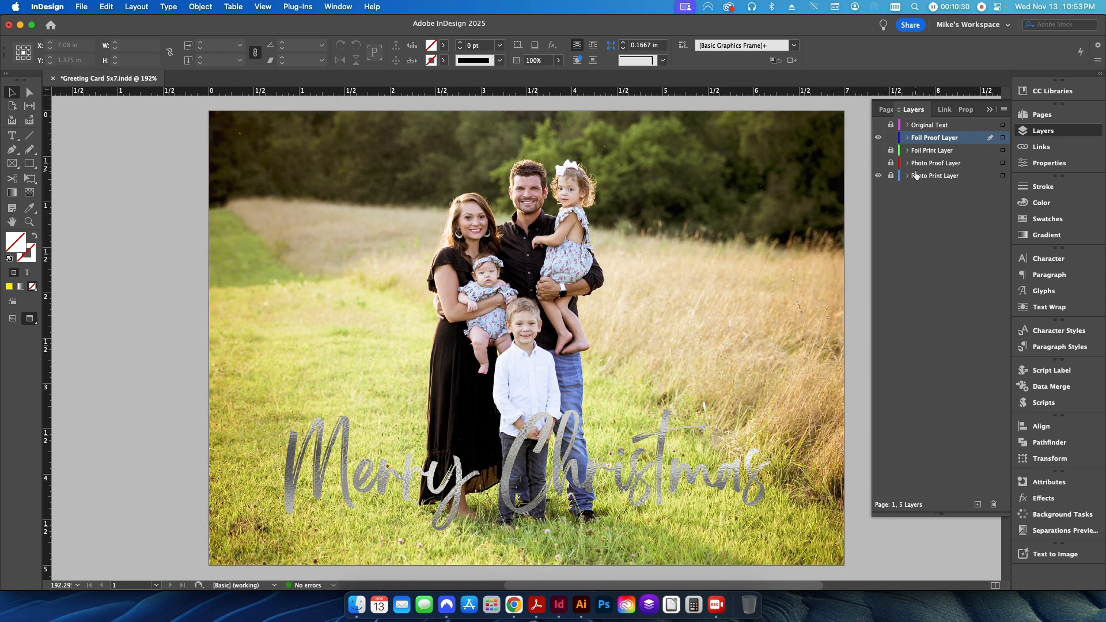
left_click(878, 138)
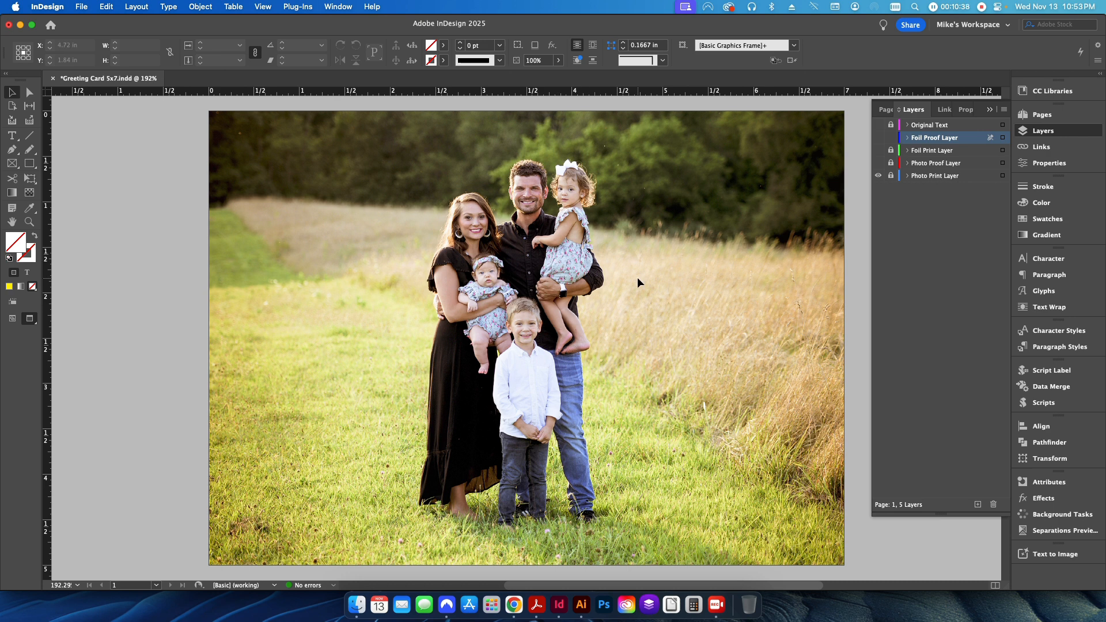
left_click(878, 150)
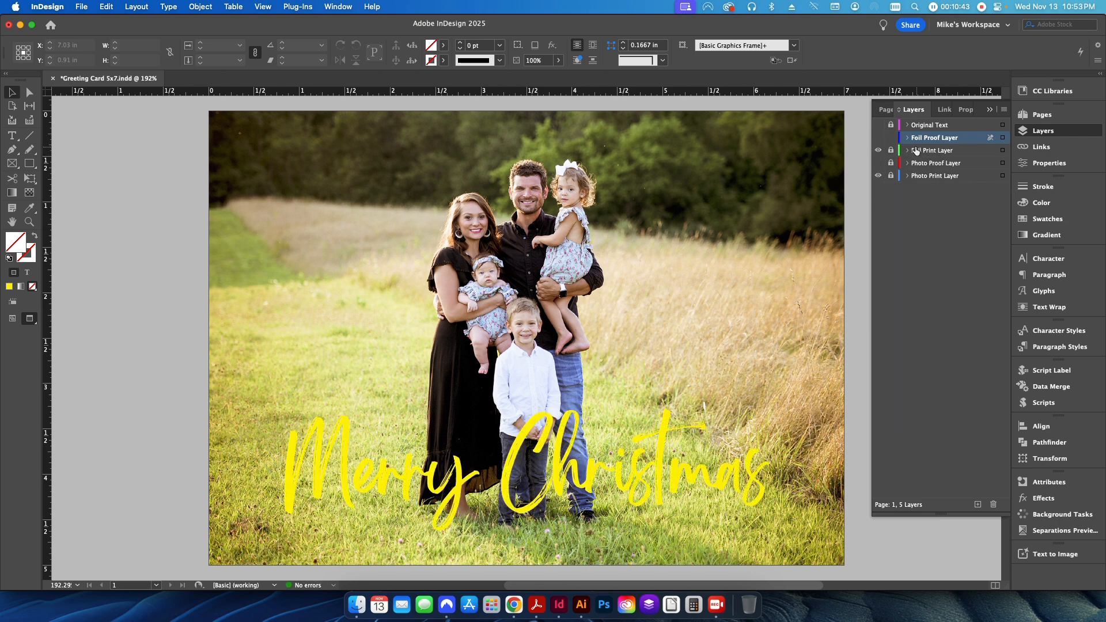
left_click(879, 175)
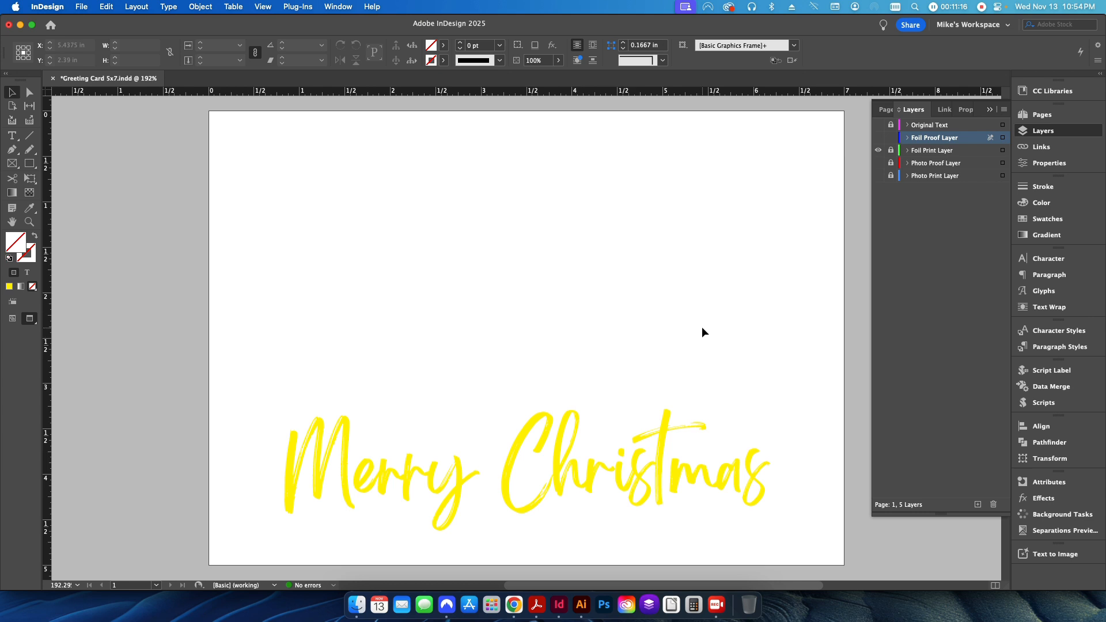
- Hide Foil Print Layer and display only Photo Proof Layer
left_click(879, 174)
left_click(877, 163)
left_click(879, 151)
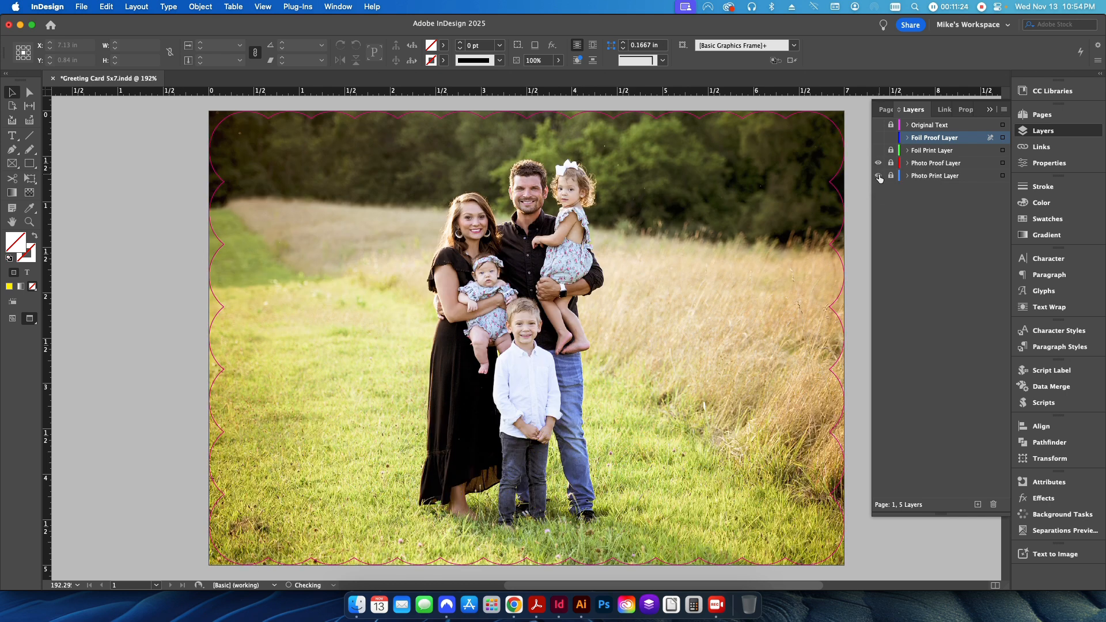
left_click(878, 175)
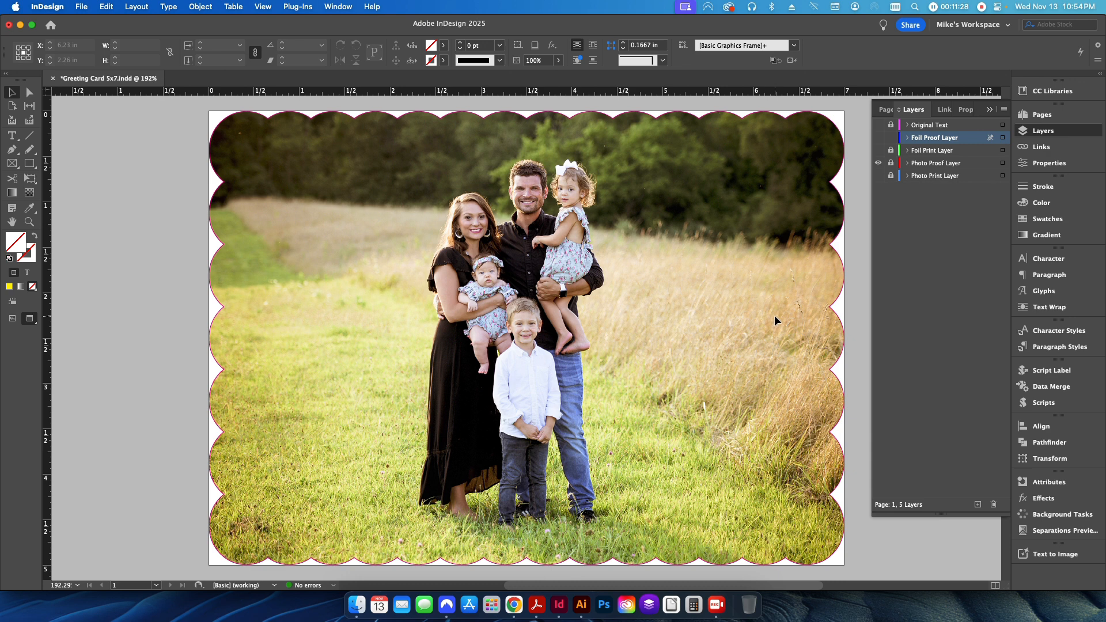
- Unlock Photo Proof Layer and delete the family photo from inside the scalloped frame, keeping the die line
left_click(890, 163)
left_click(915, 166)
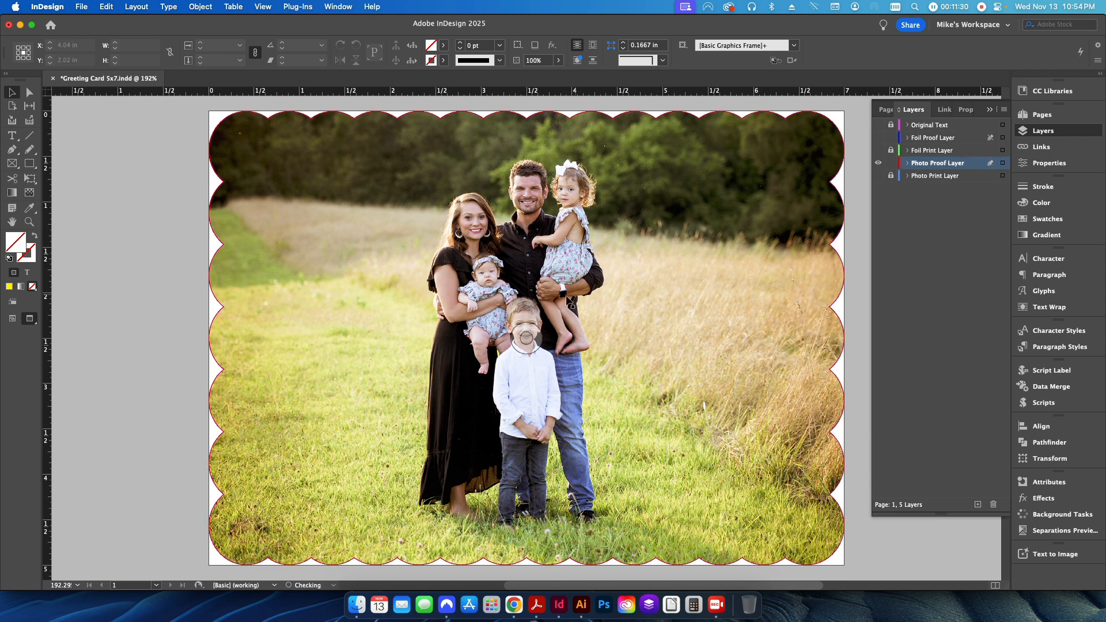
key("a")
left_click(650, 322)
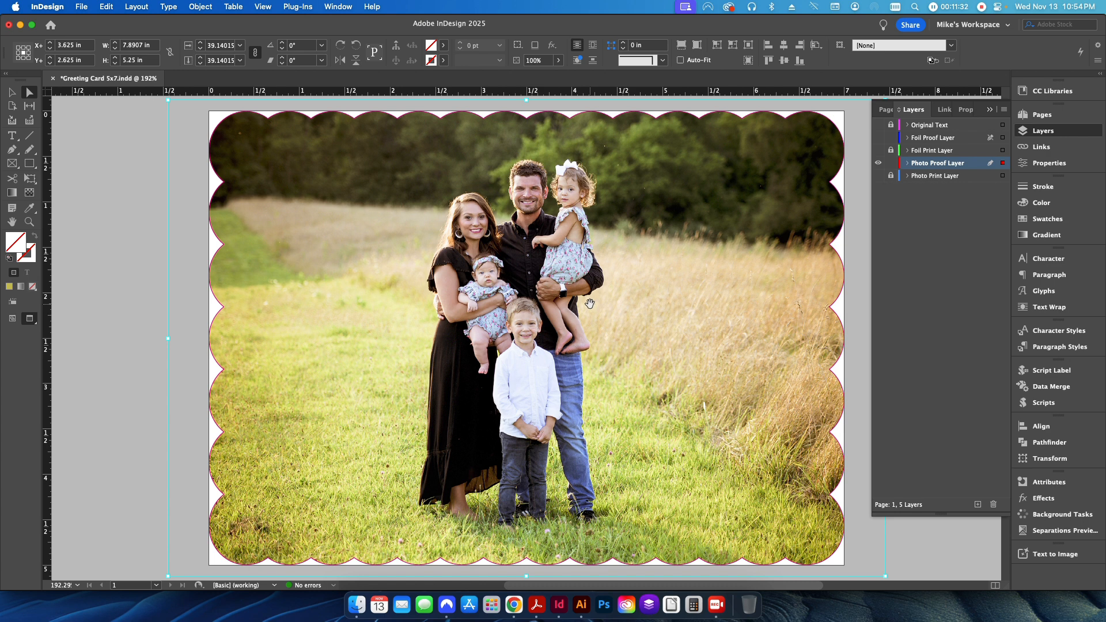
key("Delete")
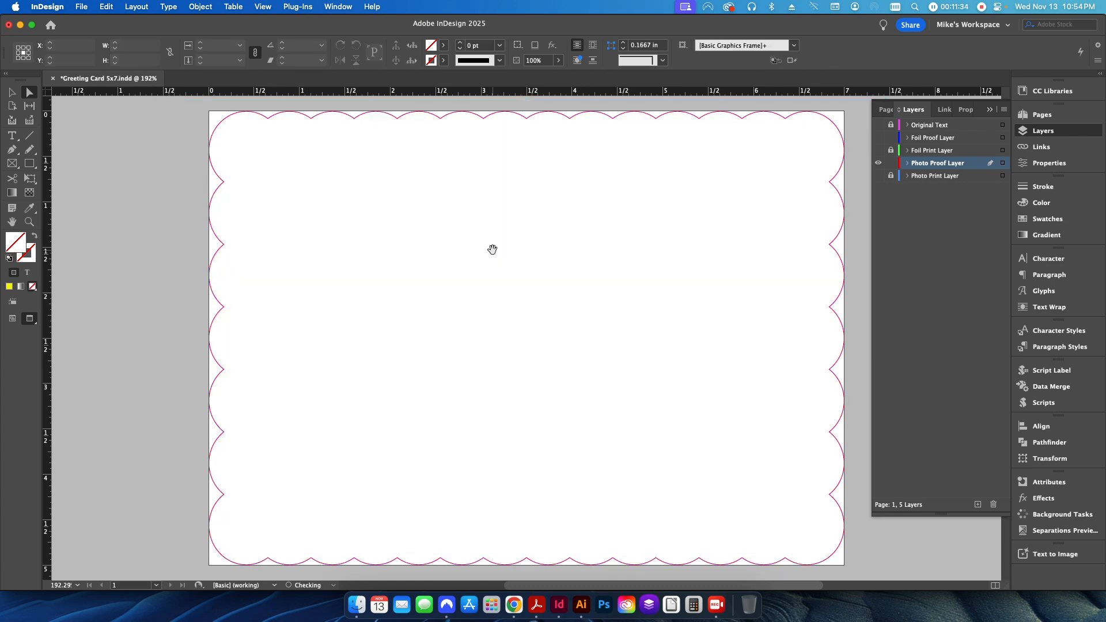
key("v")
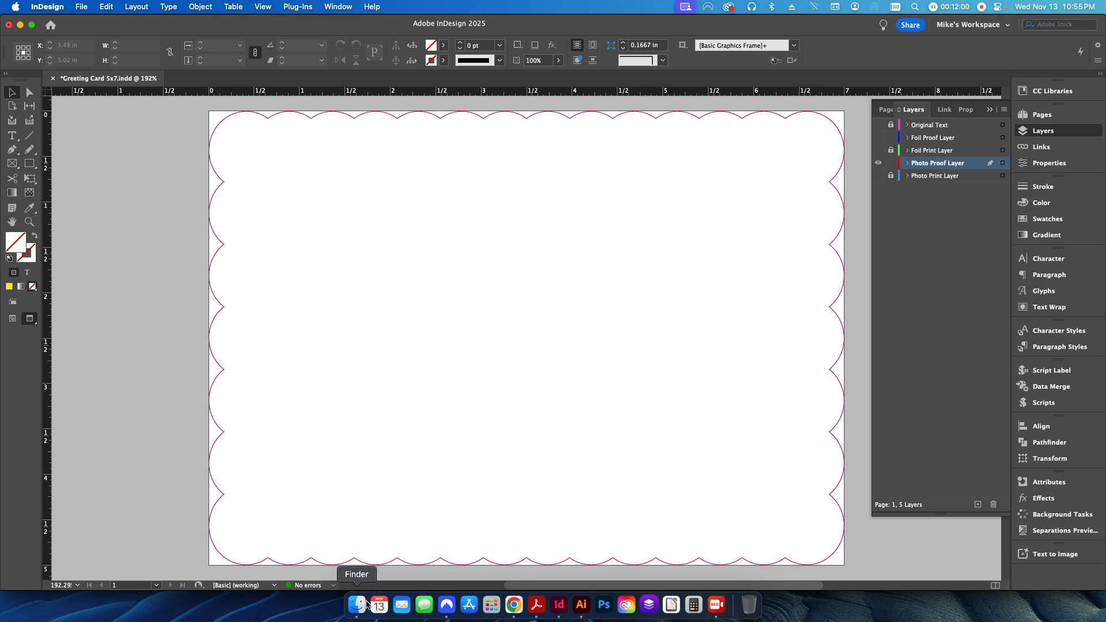
- Make both photo layers and both foil layers visible, leaving only the Original Text layer hidden
left_click(878, 176)
left_click(878, 149)
left_click(878, 124)
left_click(878, 138)
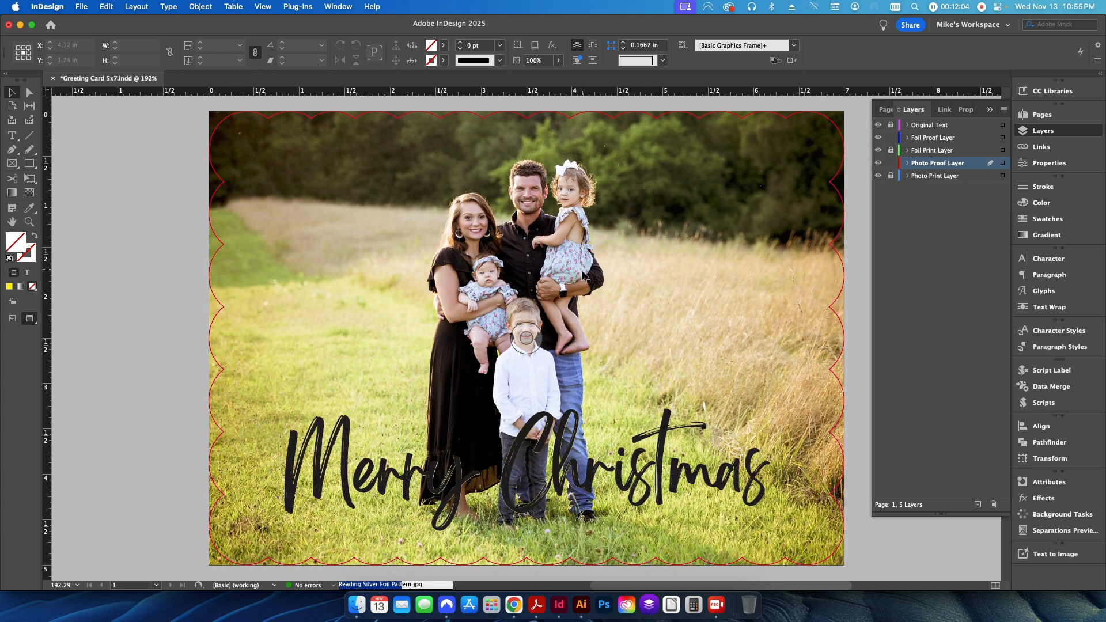
left_click(879, 124)
left_click(878, 137)
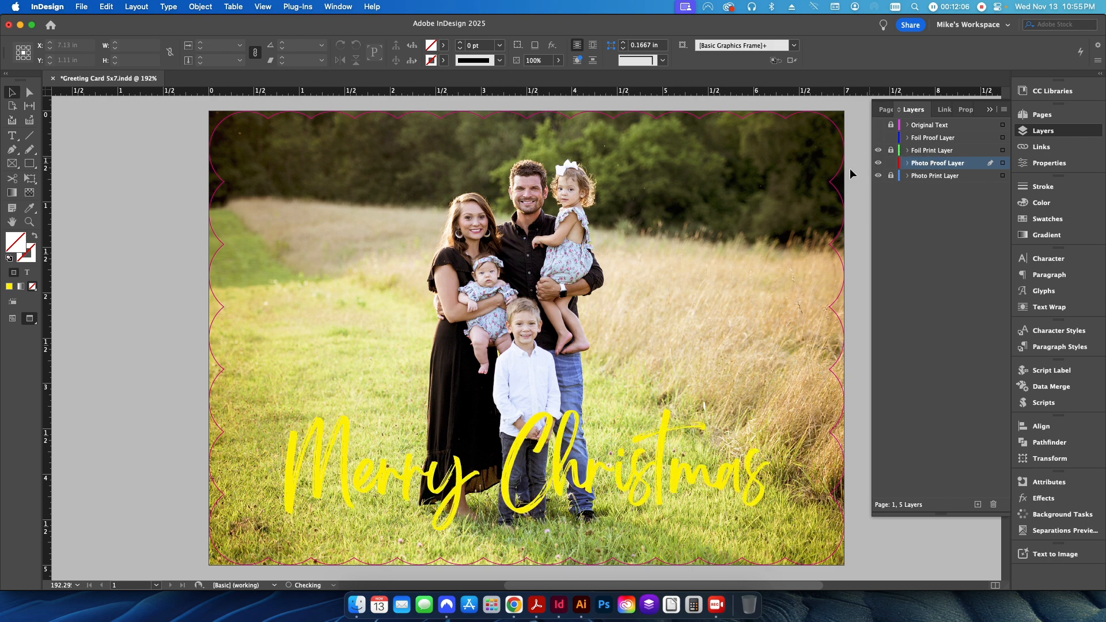
left_click(878, 137)
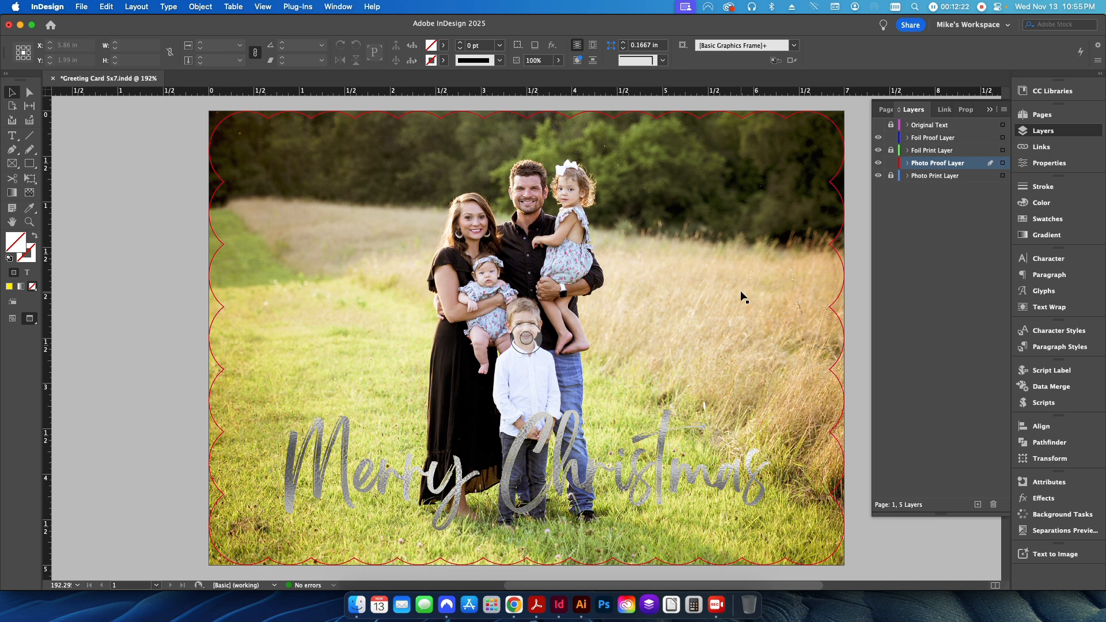
- Switch to Chrome, browse the Freepik results for free scalloped vectors as alternative card shapes, and return to InDesign
left_click(514, 605)
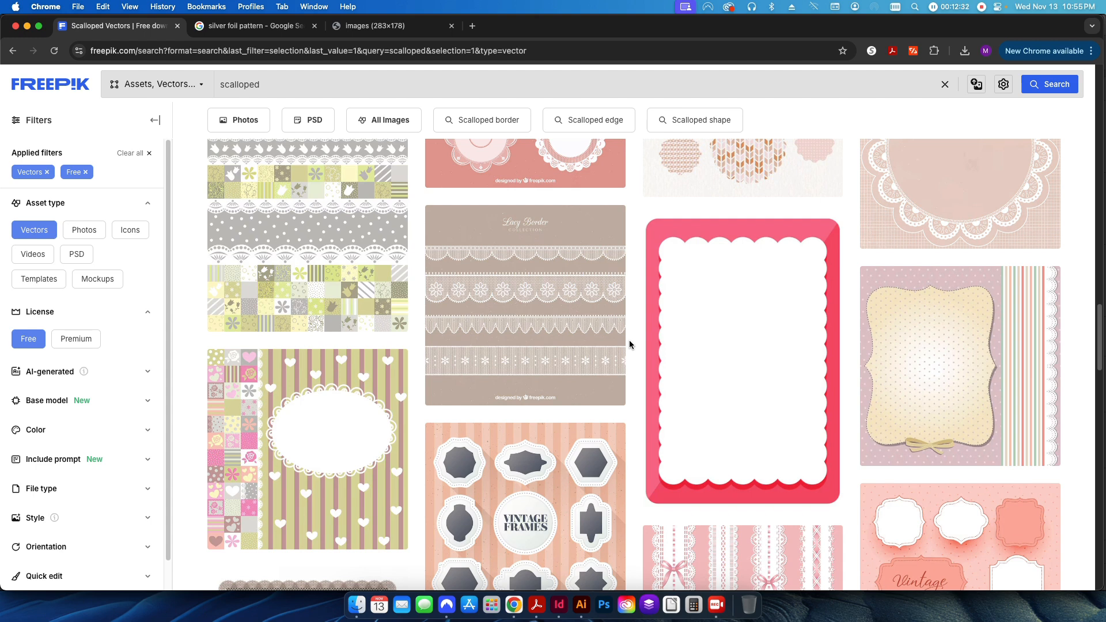
scroll(630, 344, "down", 7)
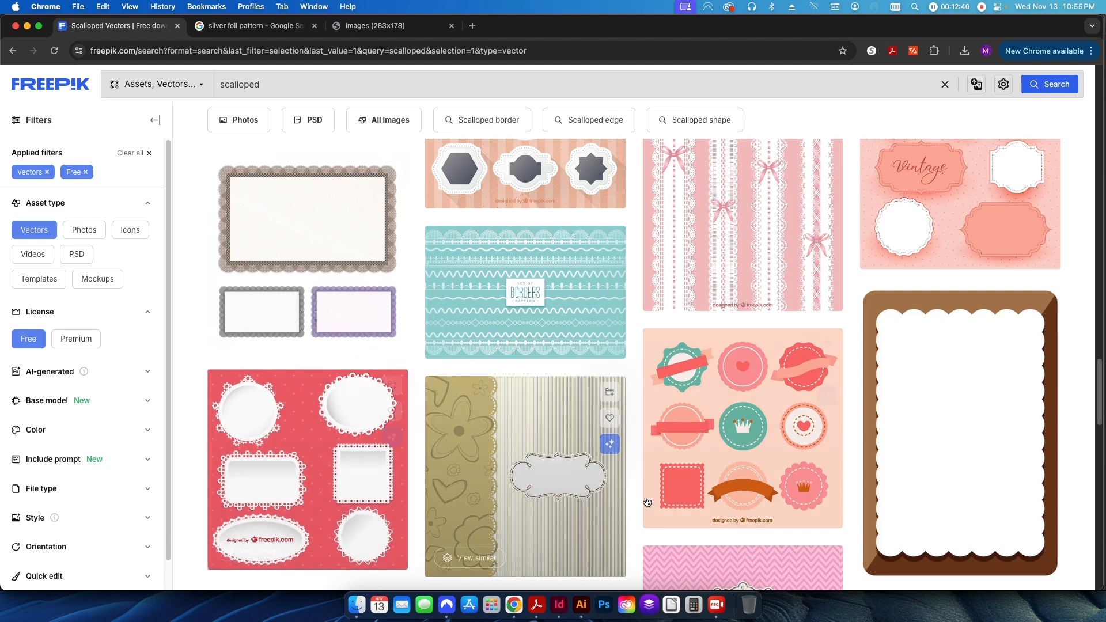
scroll(635, 458, "down", 2)
scroll(635, 458, "down", 4)
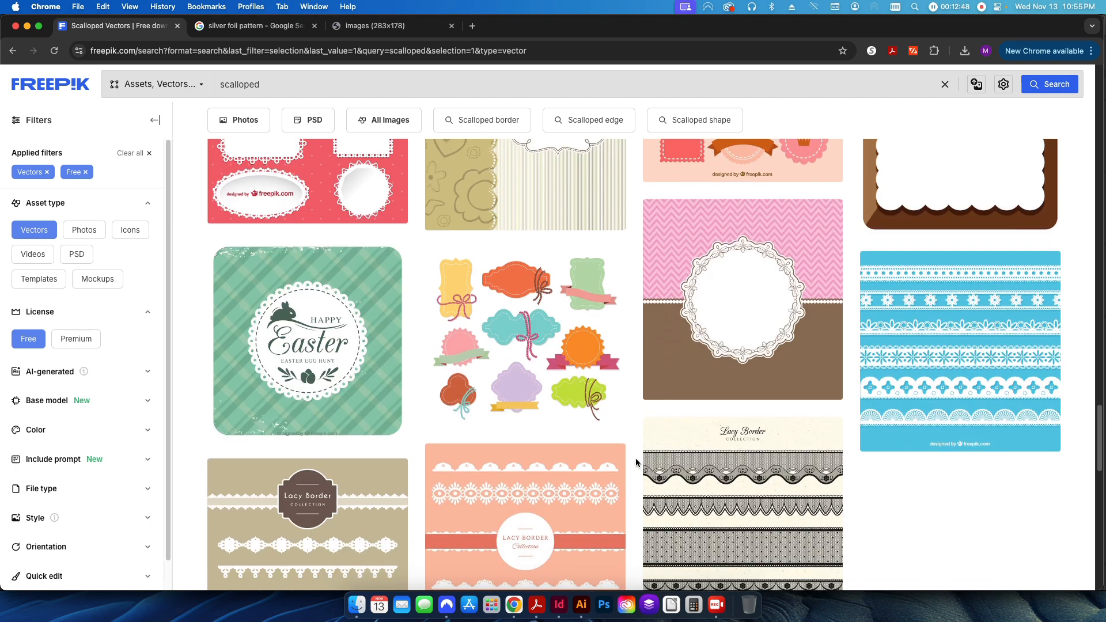
key("super+Tab")
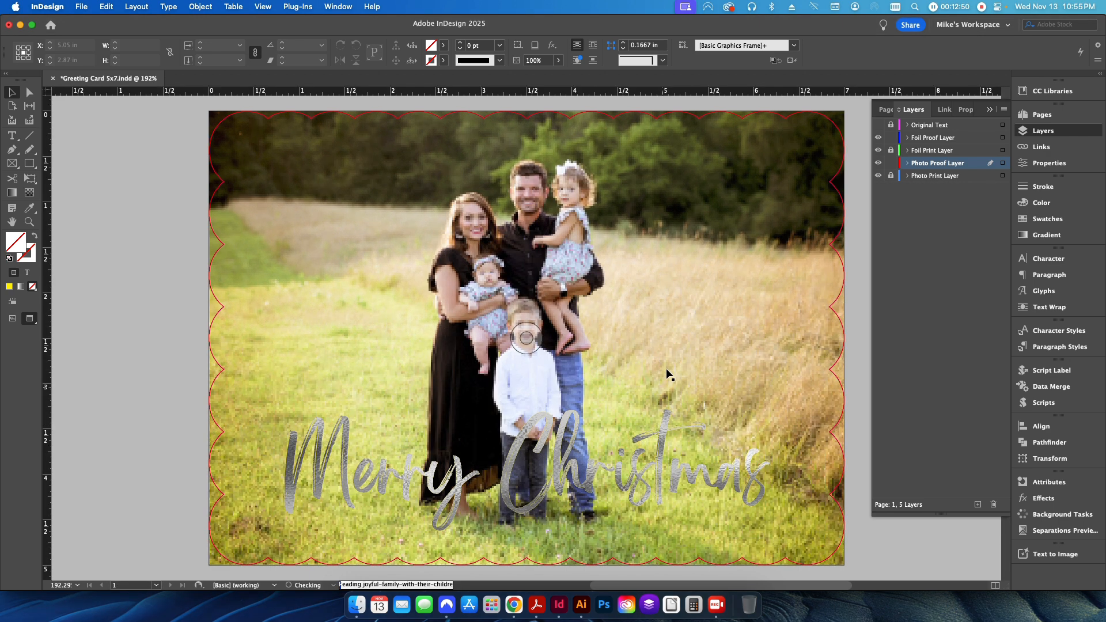